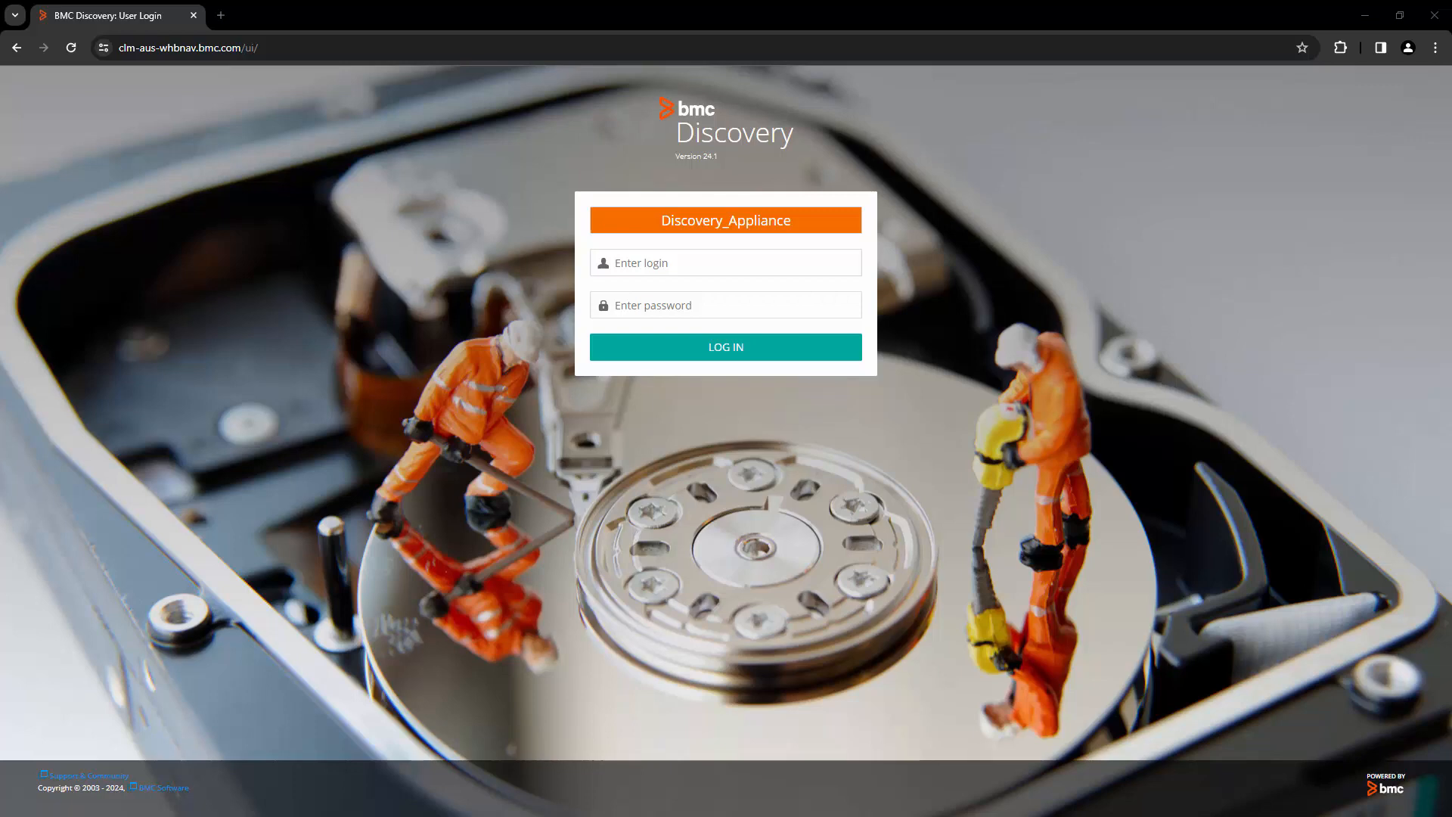
Enter the username 'system' and the account password on the BMC Discovery login page
click(738, 269)
text(system)
click(845, 296)
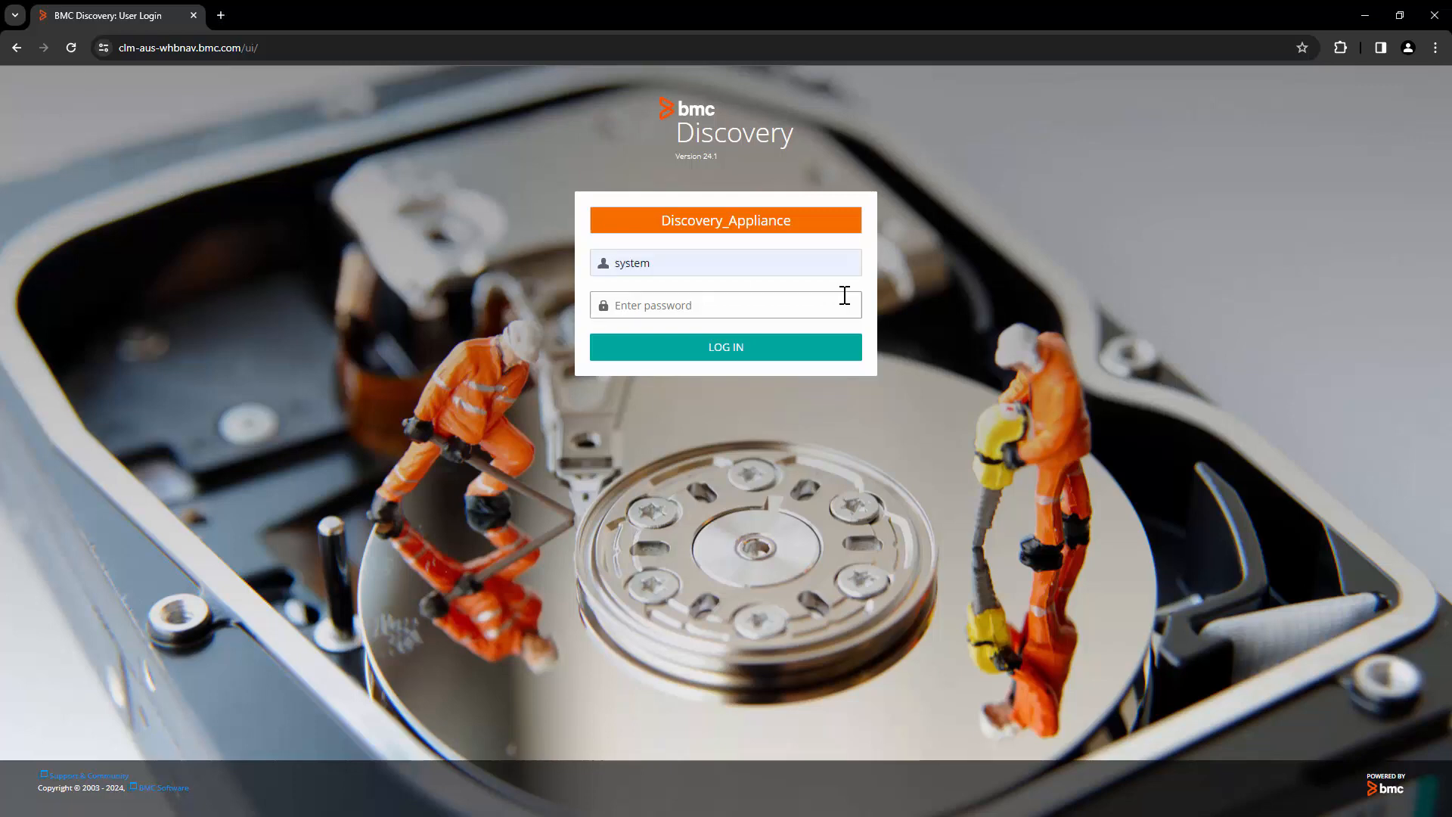
text(••••••)
Sign in and go to Administration > Security > LDAP settings
click(799, 348)
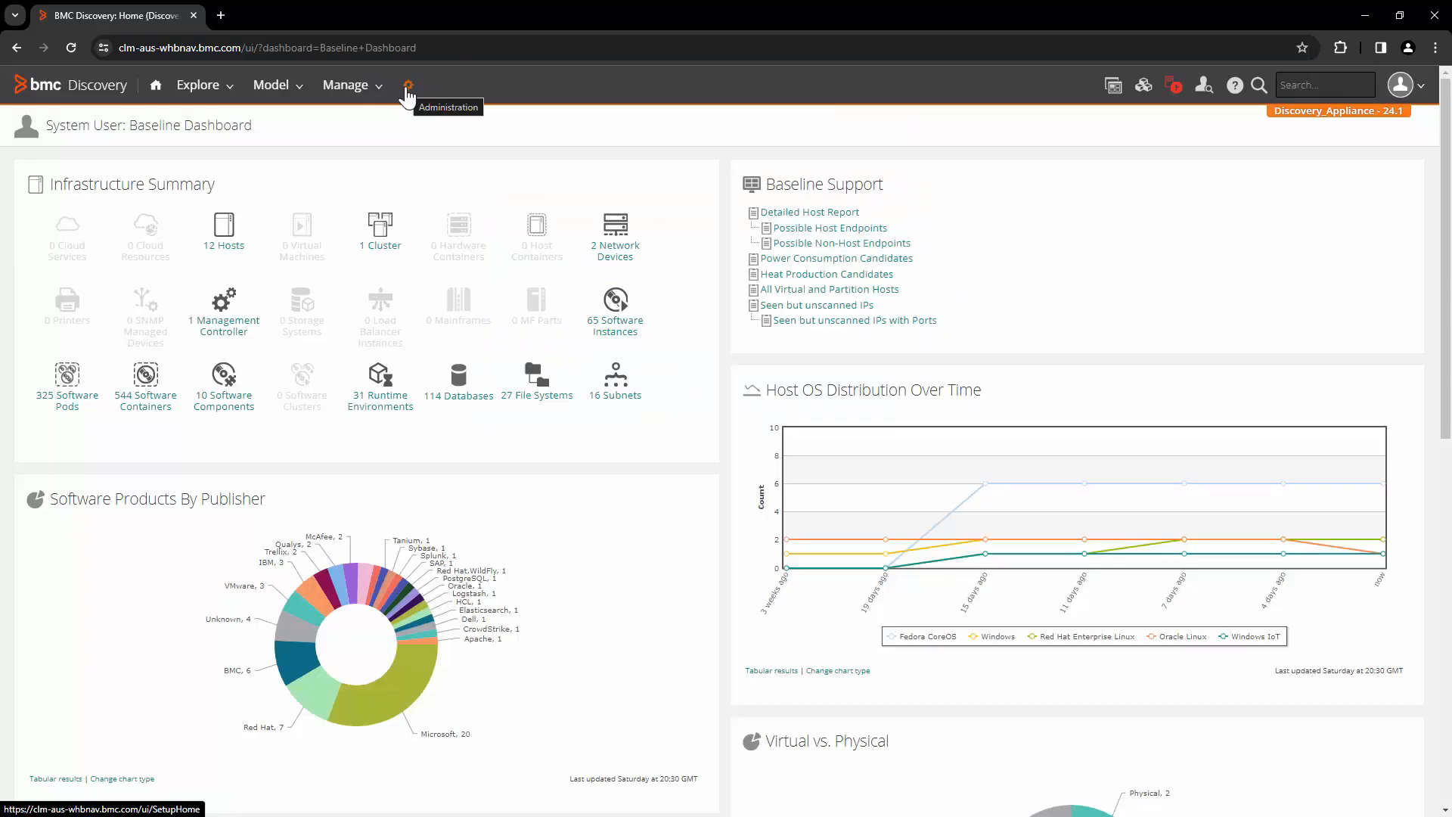
click(408, 86)
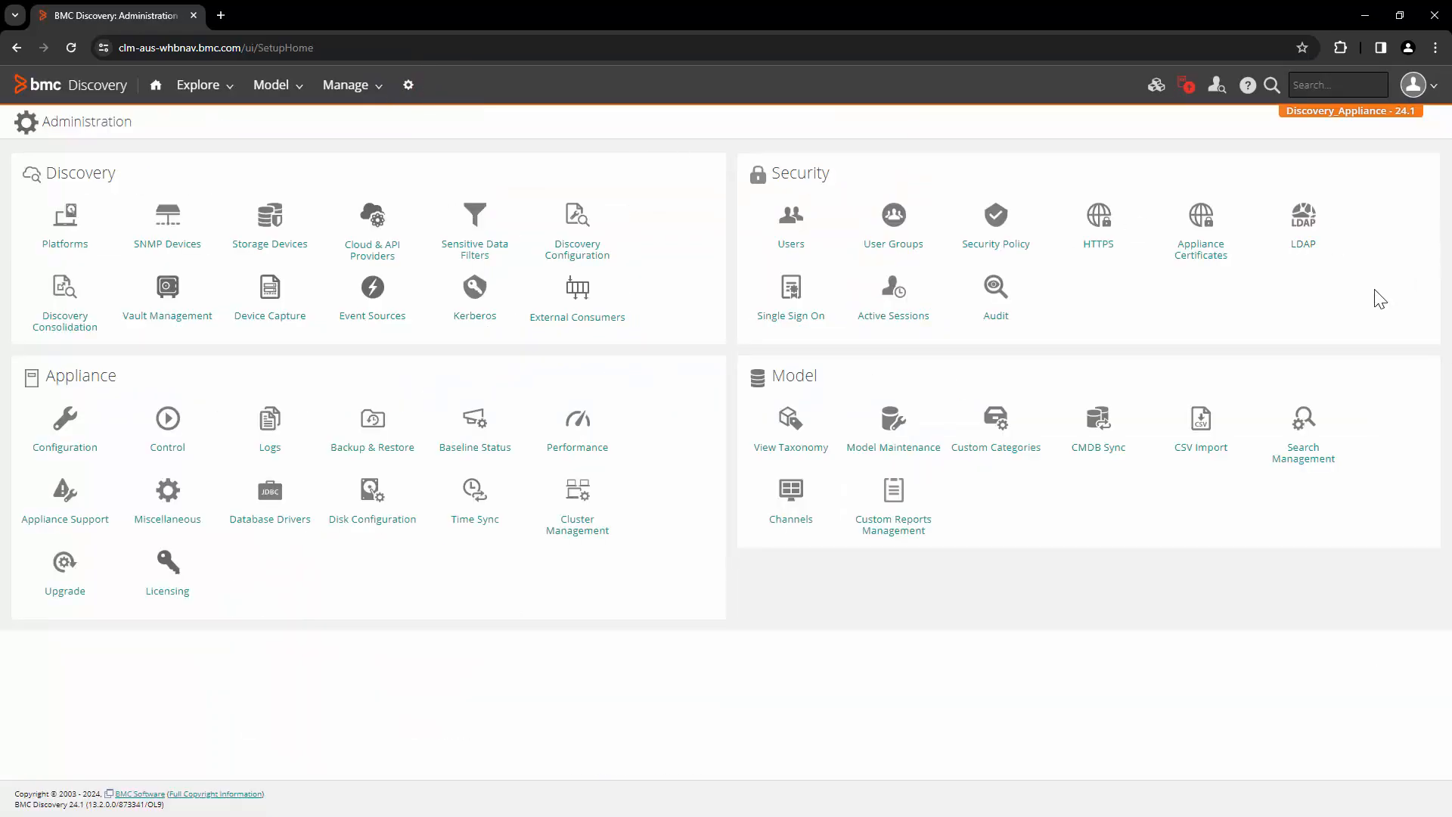
click(1305, 241)
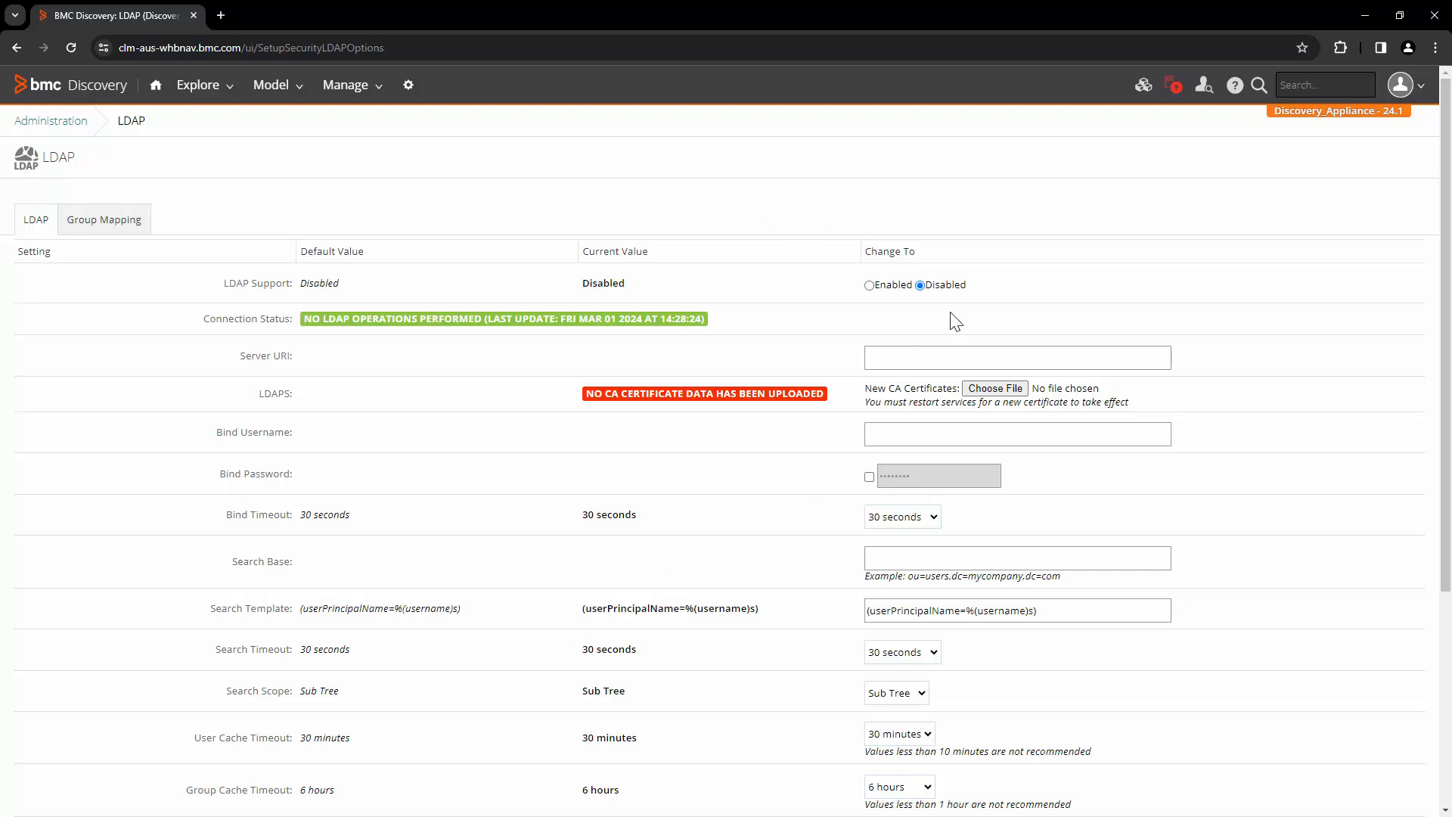
Enable LDAP support, enter the bind username's e-mail, and set the bind password
click(869, 286)
scroll(794, 442, down, 1)
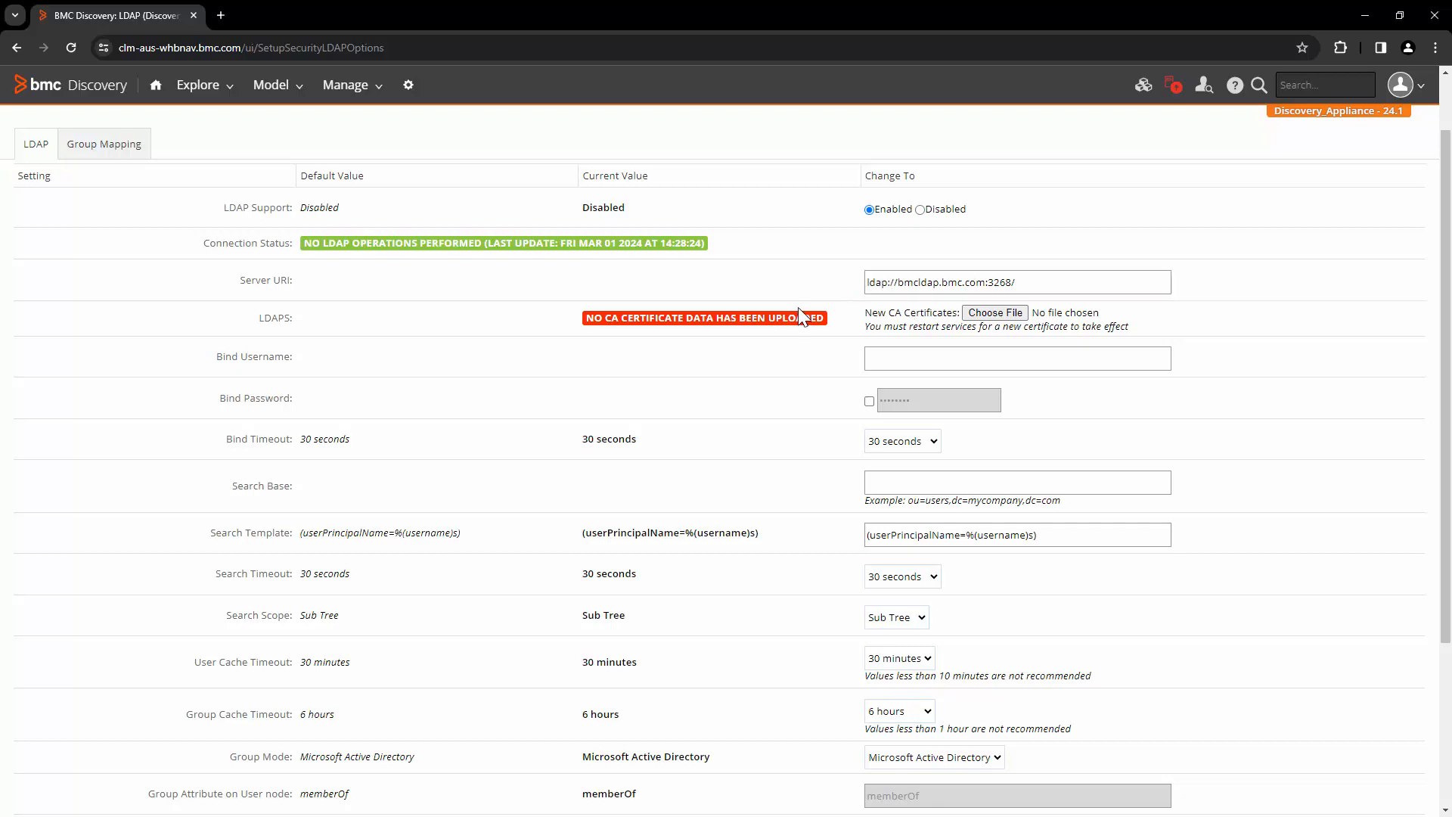
click(997, 359)
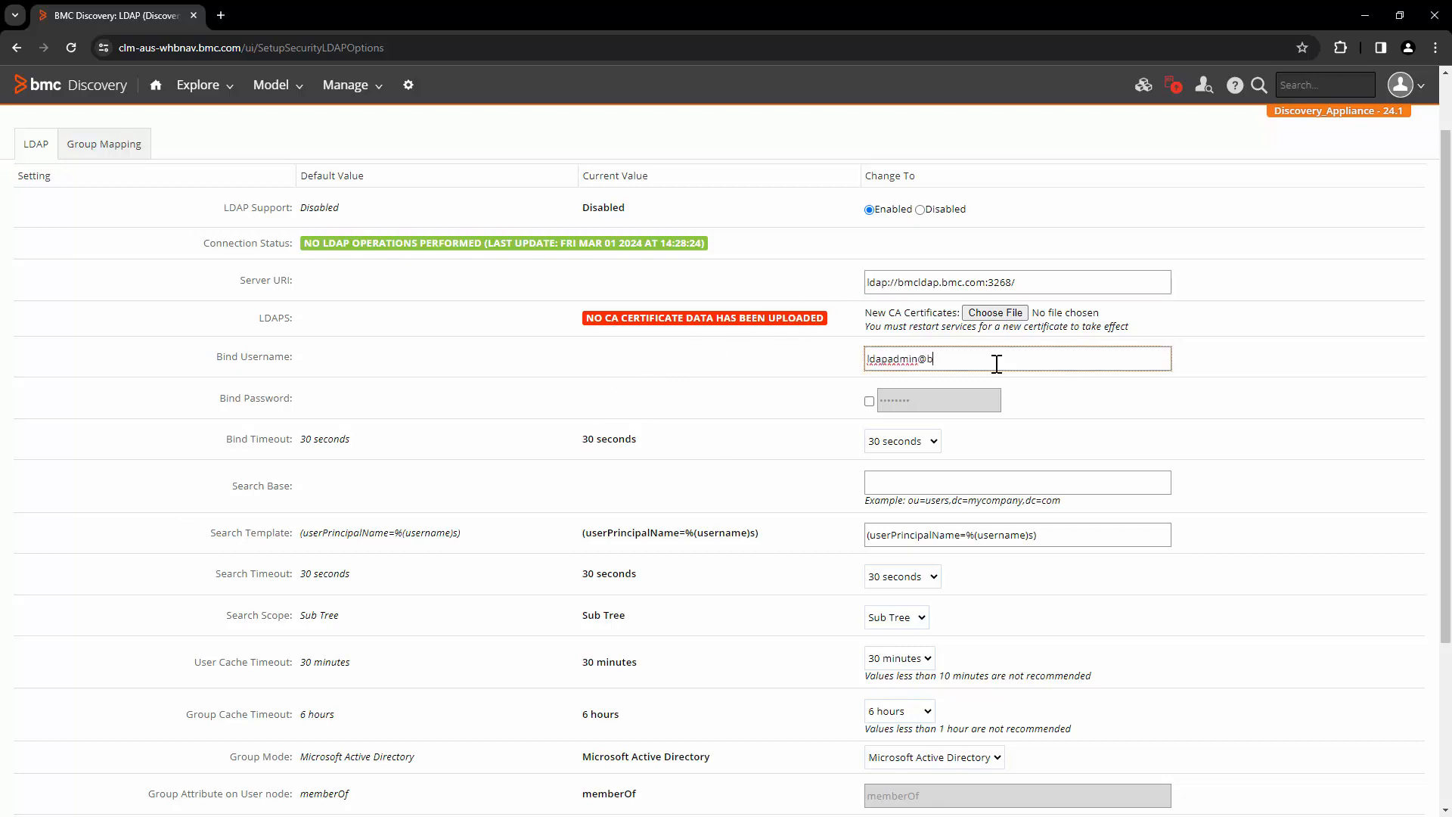
click(916, 400)
text(•••)
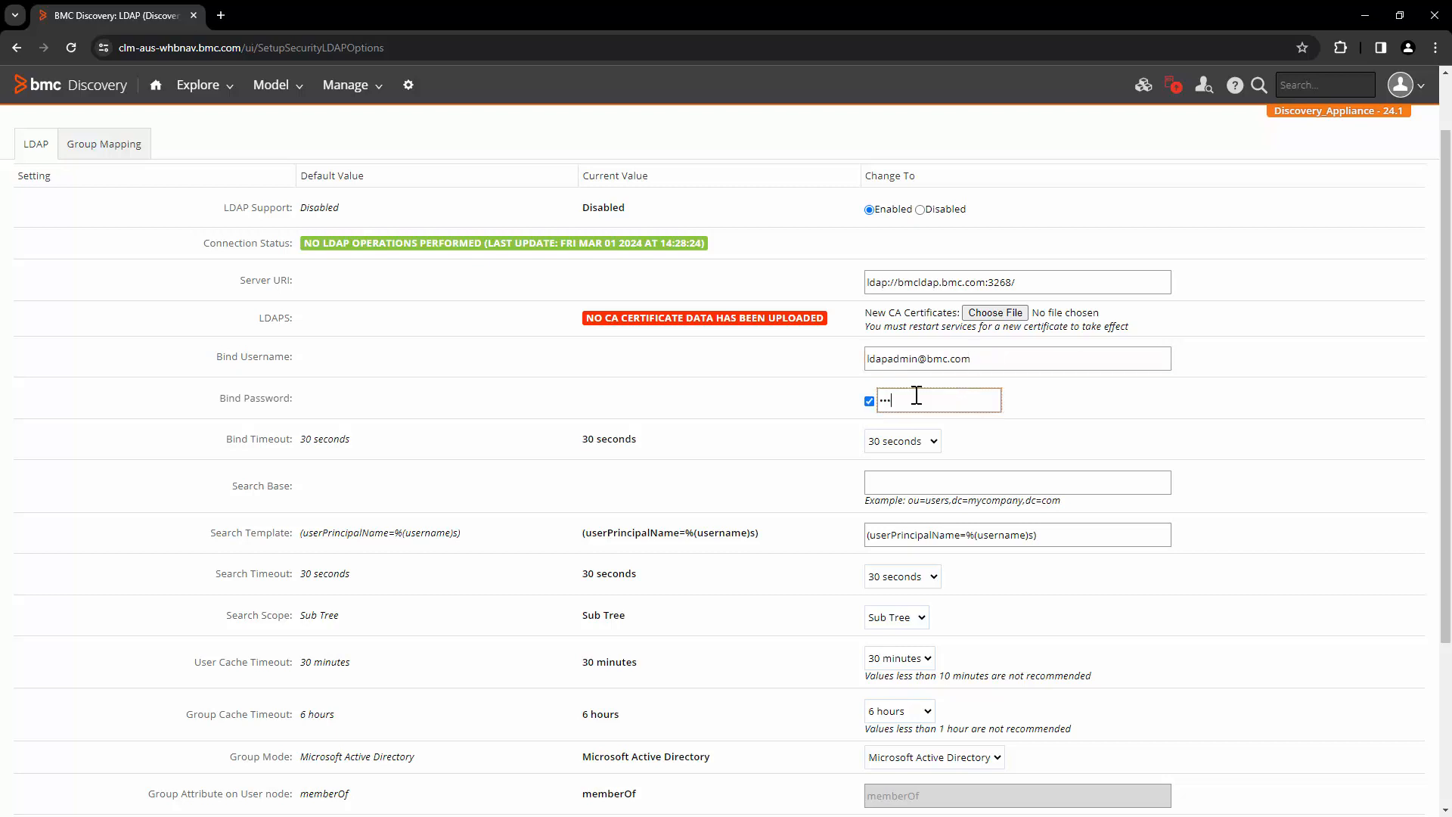
text(••••••••••)
Paste dc=adprod,dc=bmc,dc=com as Search Base and the userPrincipalName filter as Search Template
click(942, 485)
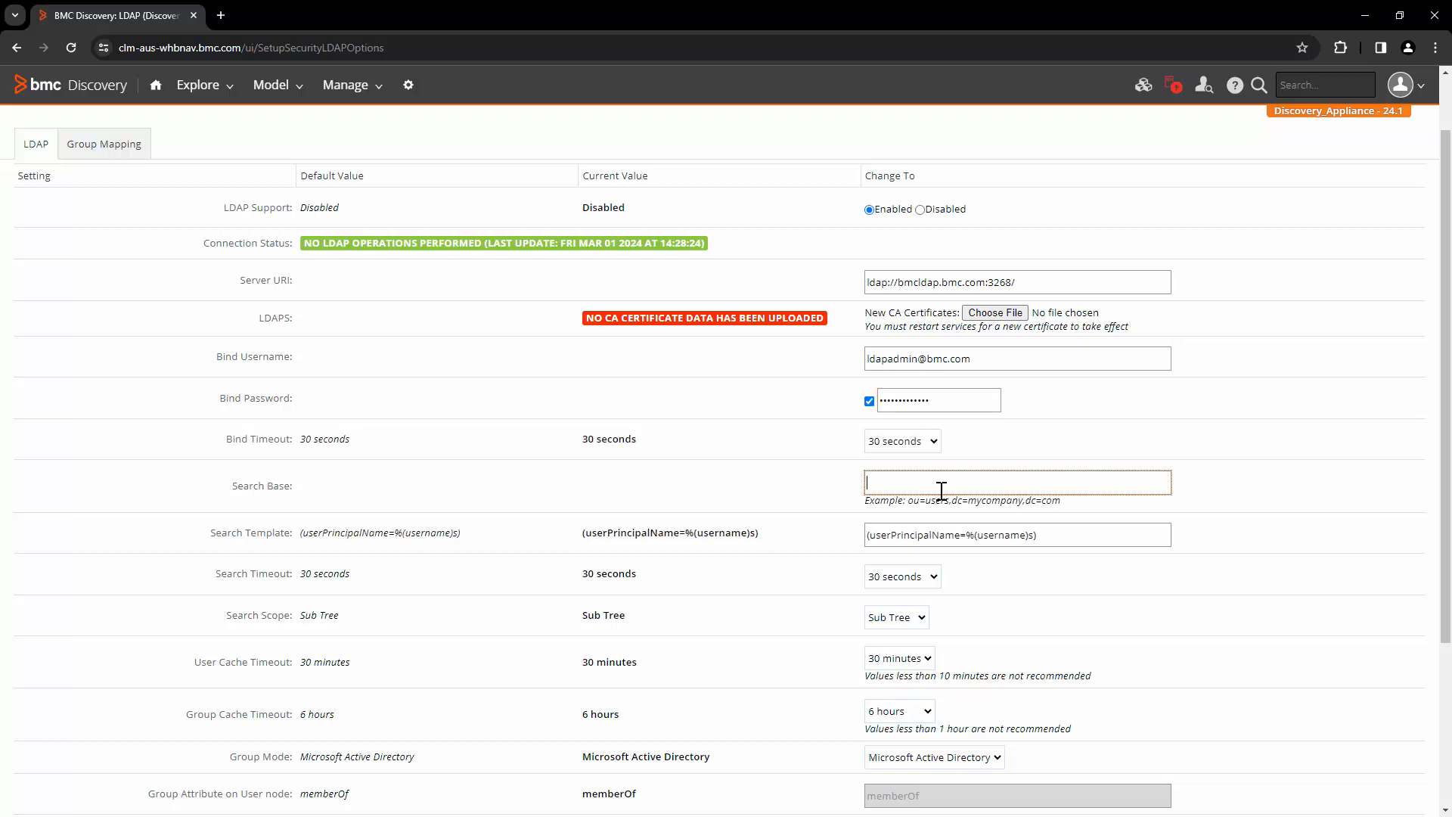
text(dc=adprod,dc=bmc,dc=com)
key(Tab)
key(ctrl+v)
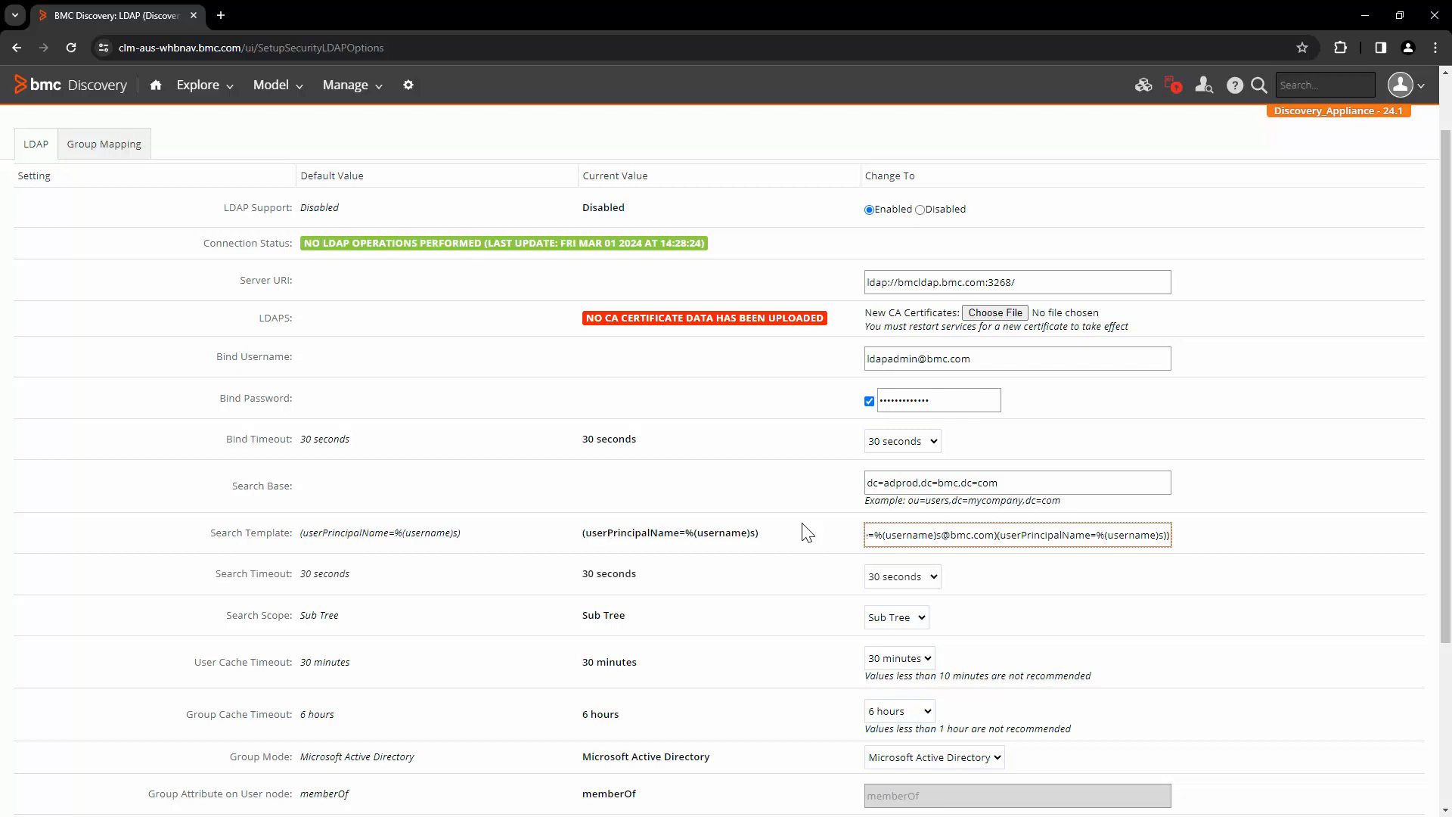
scroll(808, 532, down, 2)
click(897, 466)
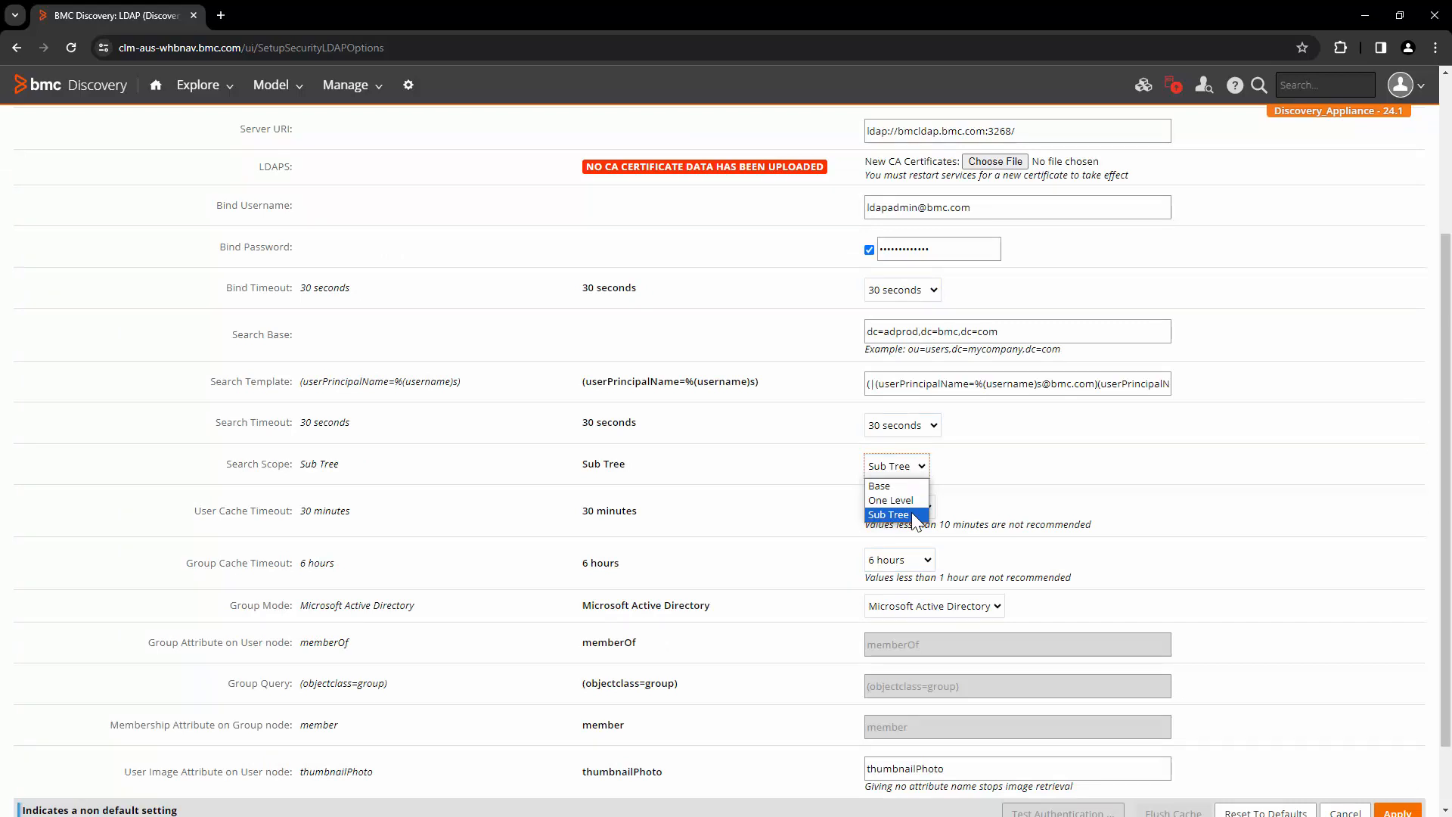
click(1106, 478)
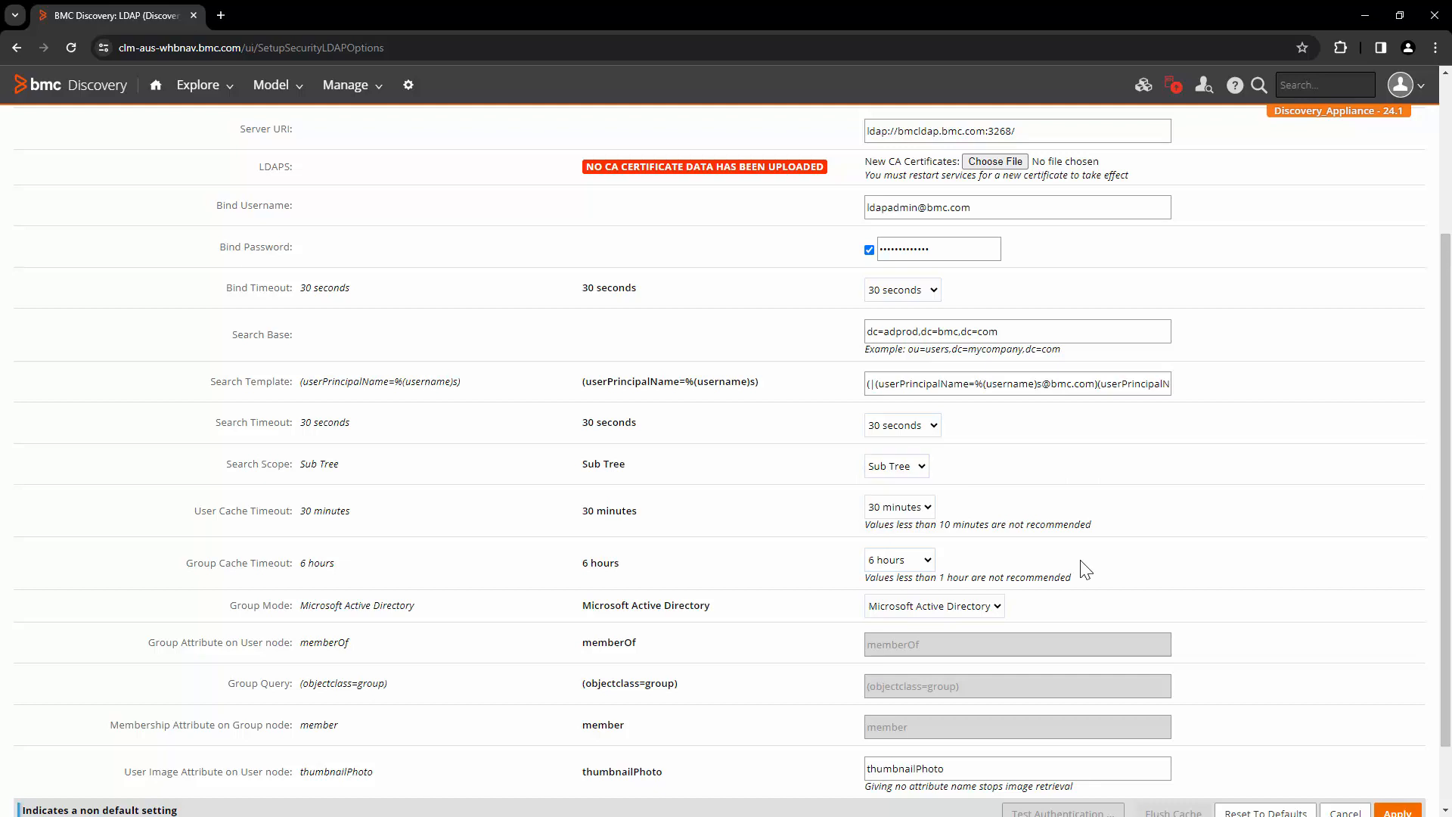
scroll(1086, 572, down, 1)
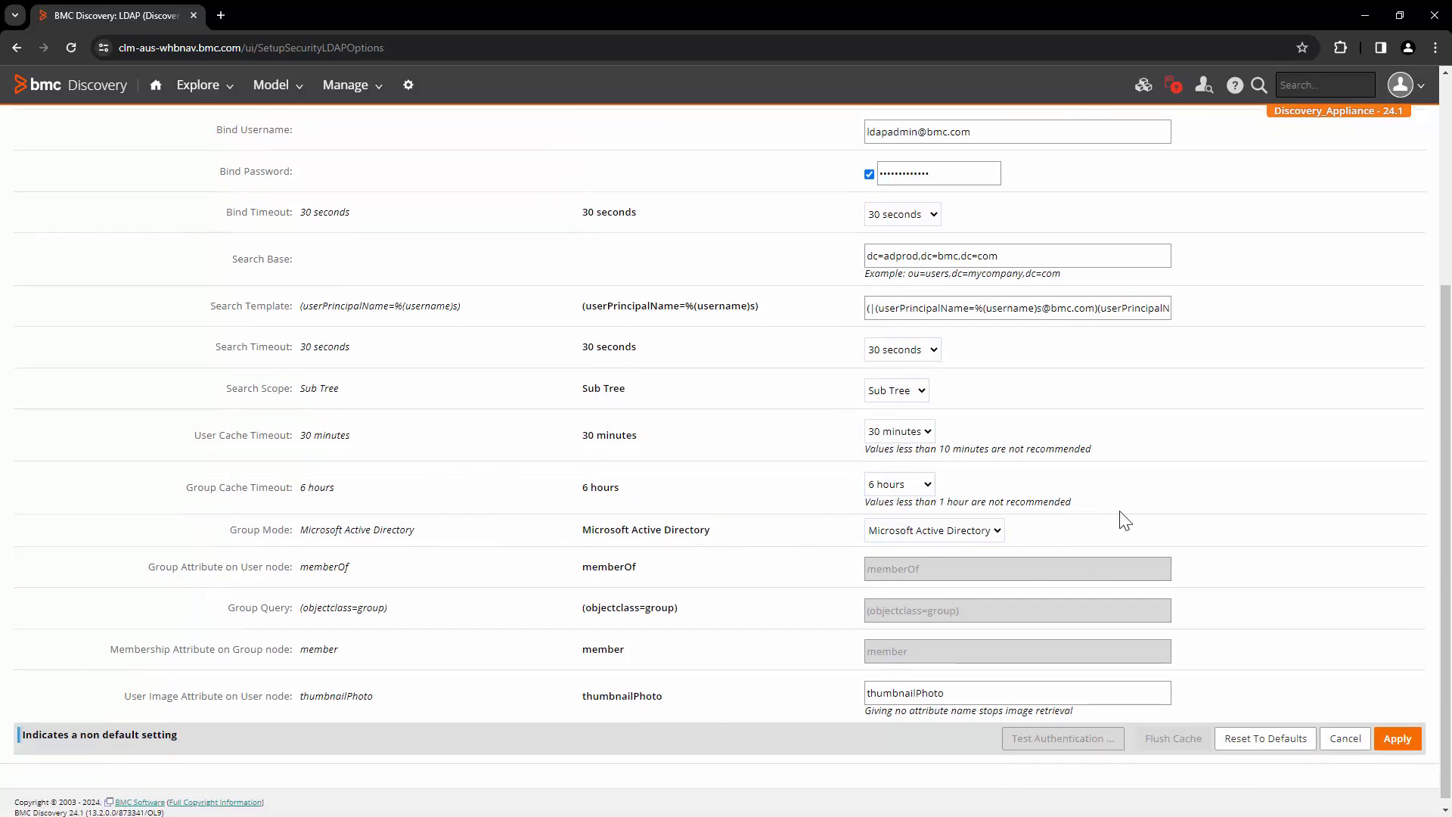
click(976, 531)
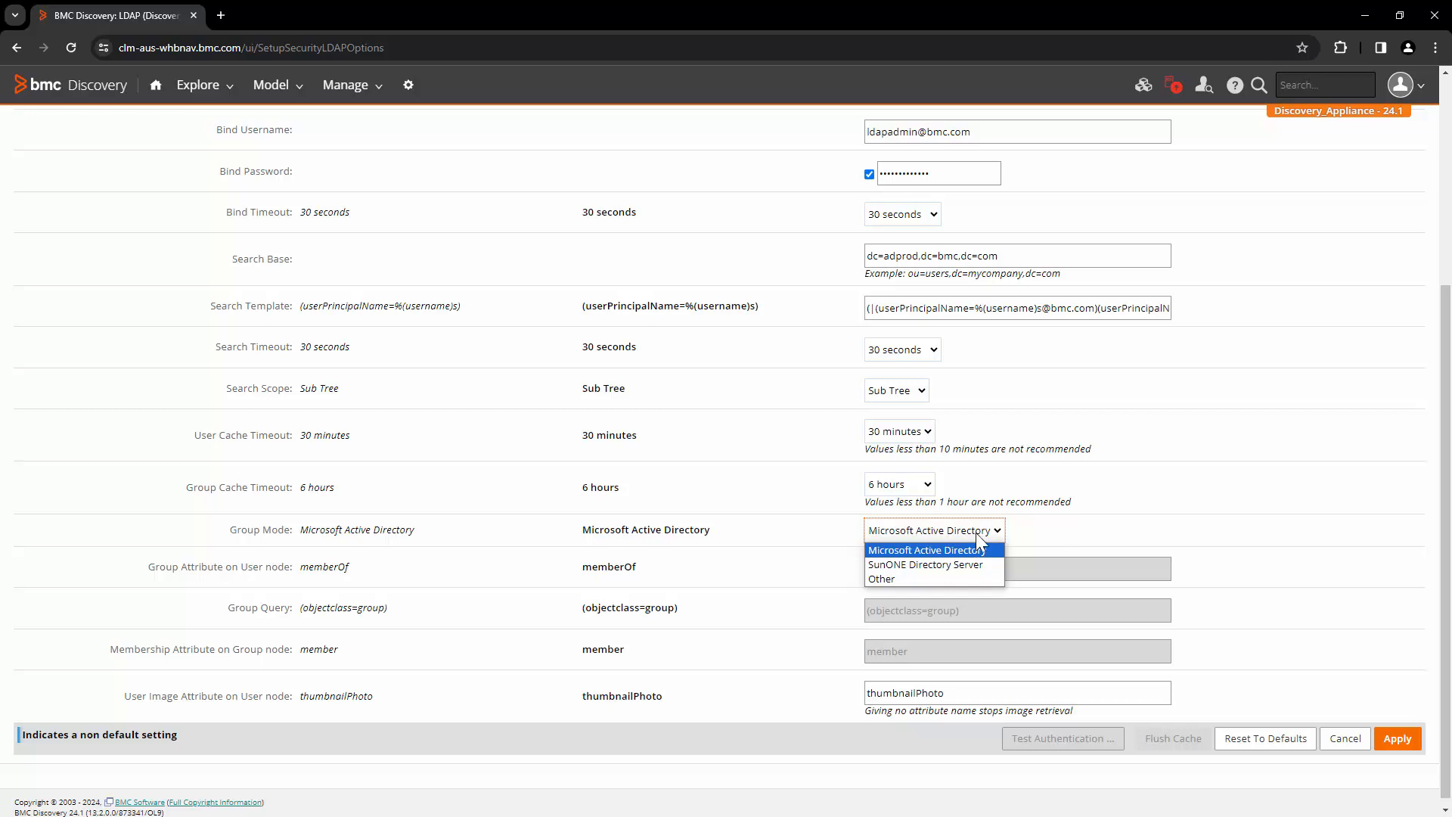
click(1082, 540)
scroll(1081, 540, down, 1)
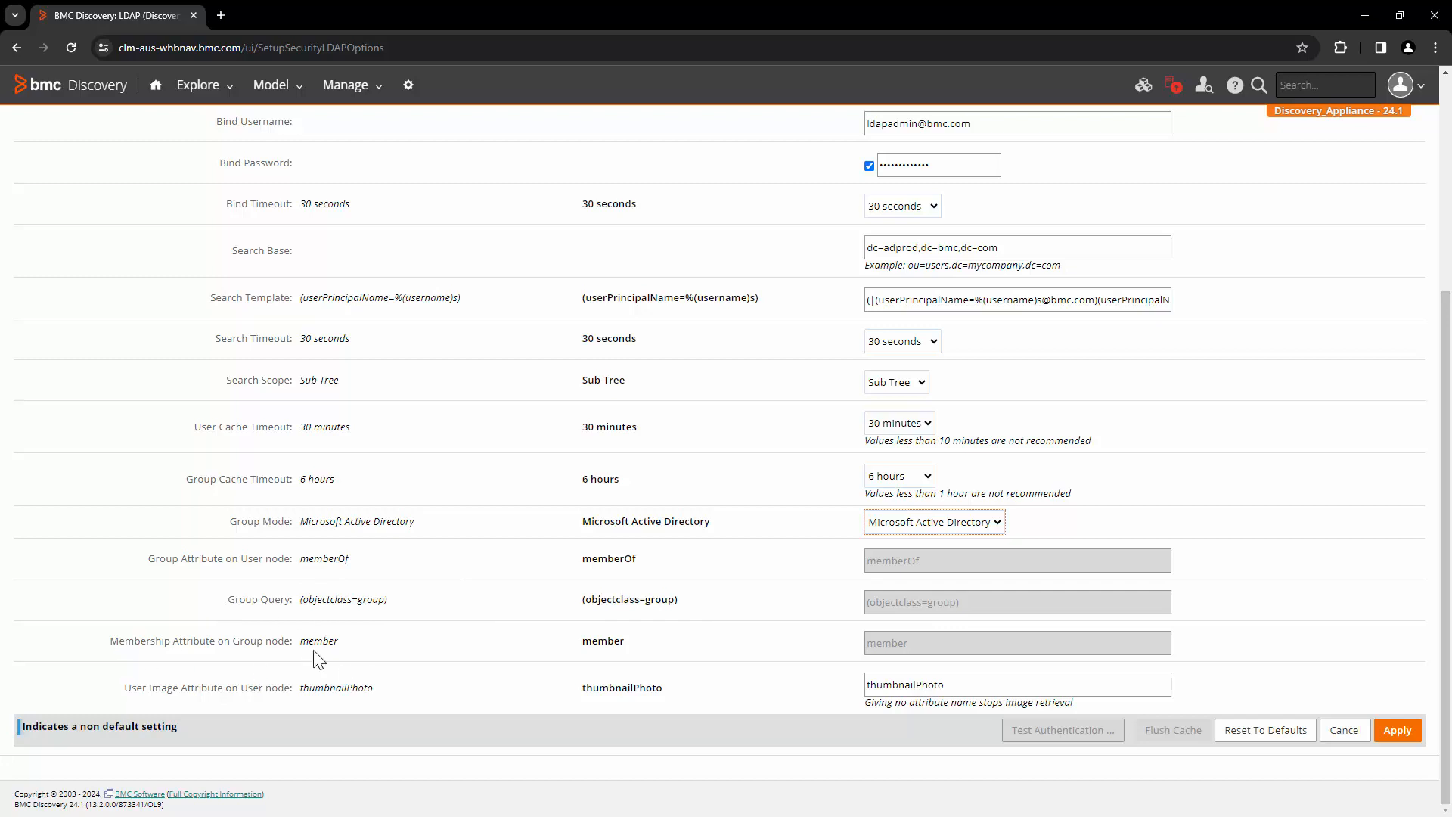
click(991, 528)
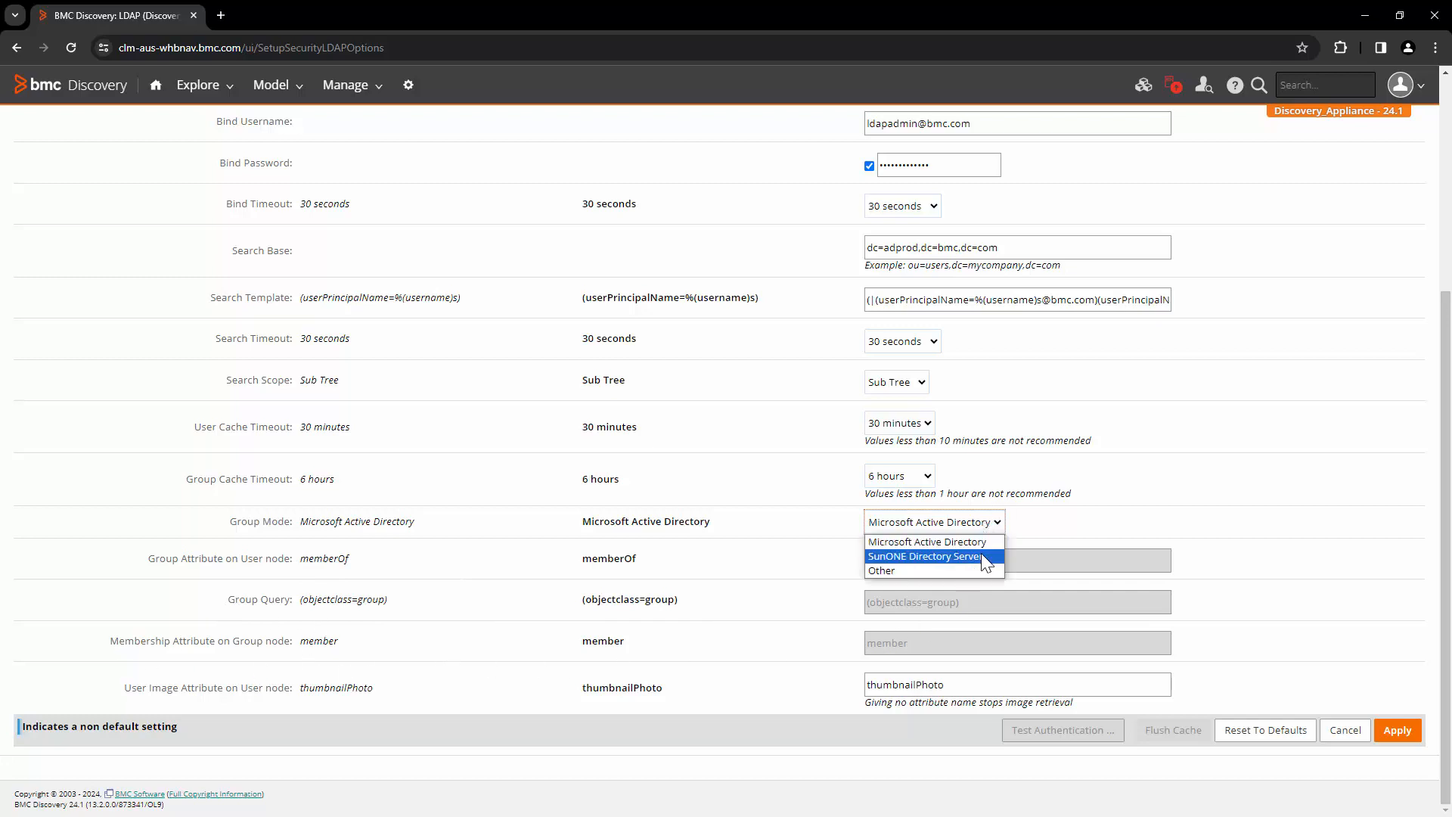
click(982, 552)
click(982, 523)
click(982, 551)
click(978, 569)
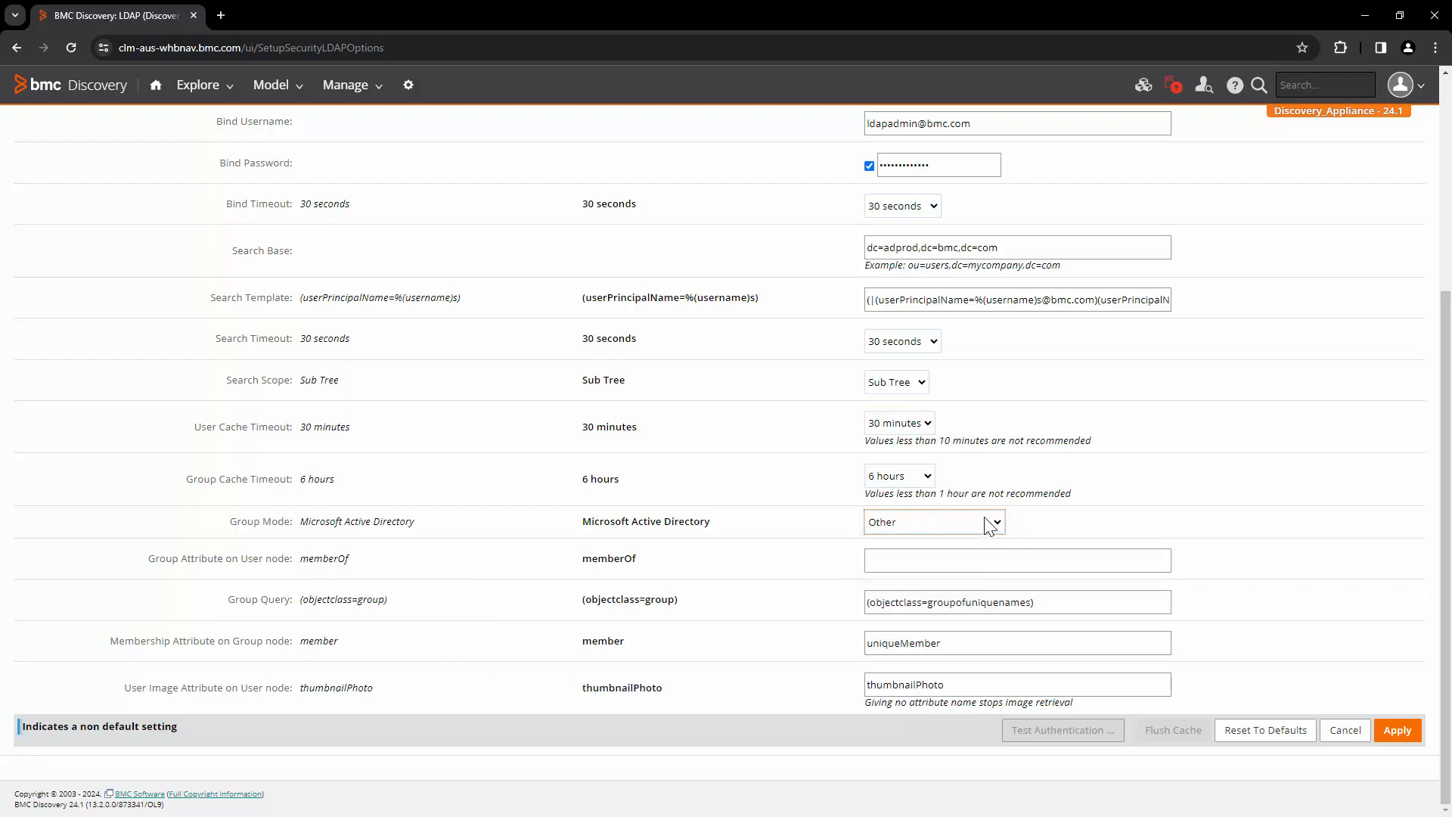
click(985, 520)
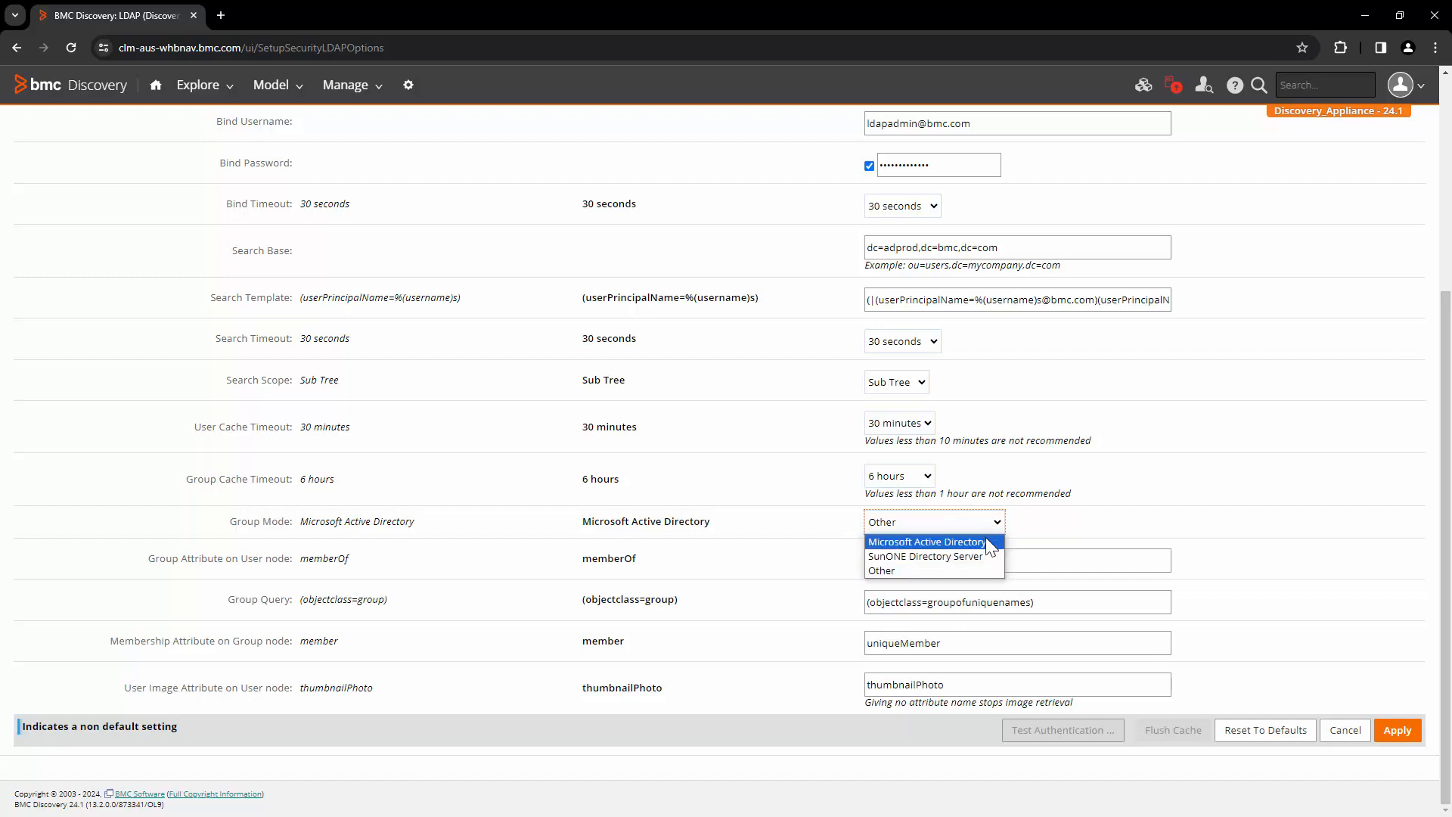
click(987, 542)
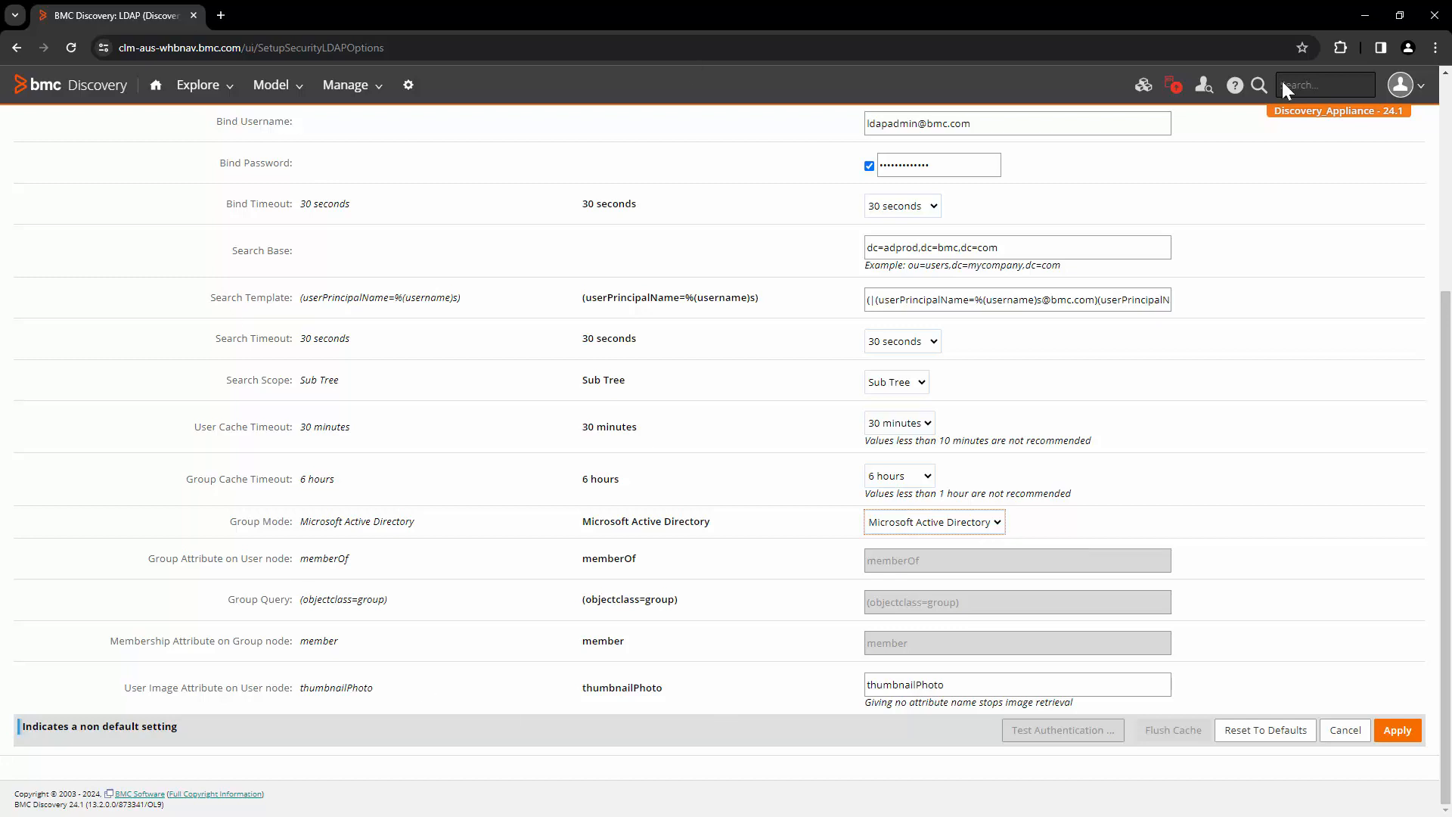
Apply the LDAP settings and confirm the CONNECTION ESTABLISHED status and its last update time
click(1398, 732)
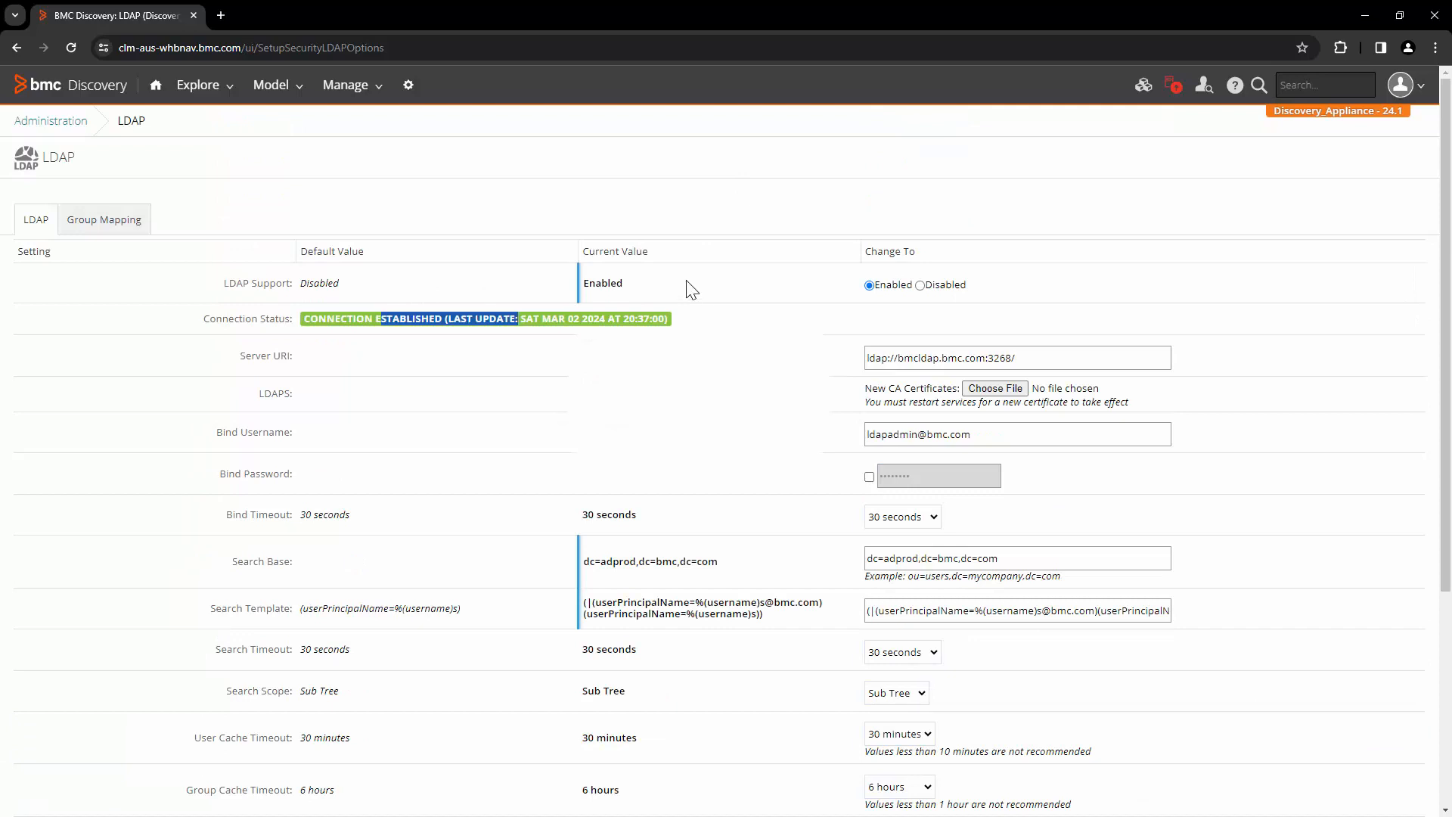
click(366, 323)
drag(305, 319, 439, 322)
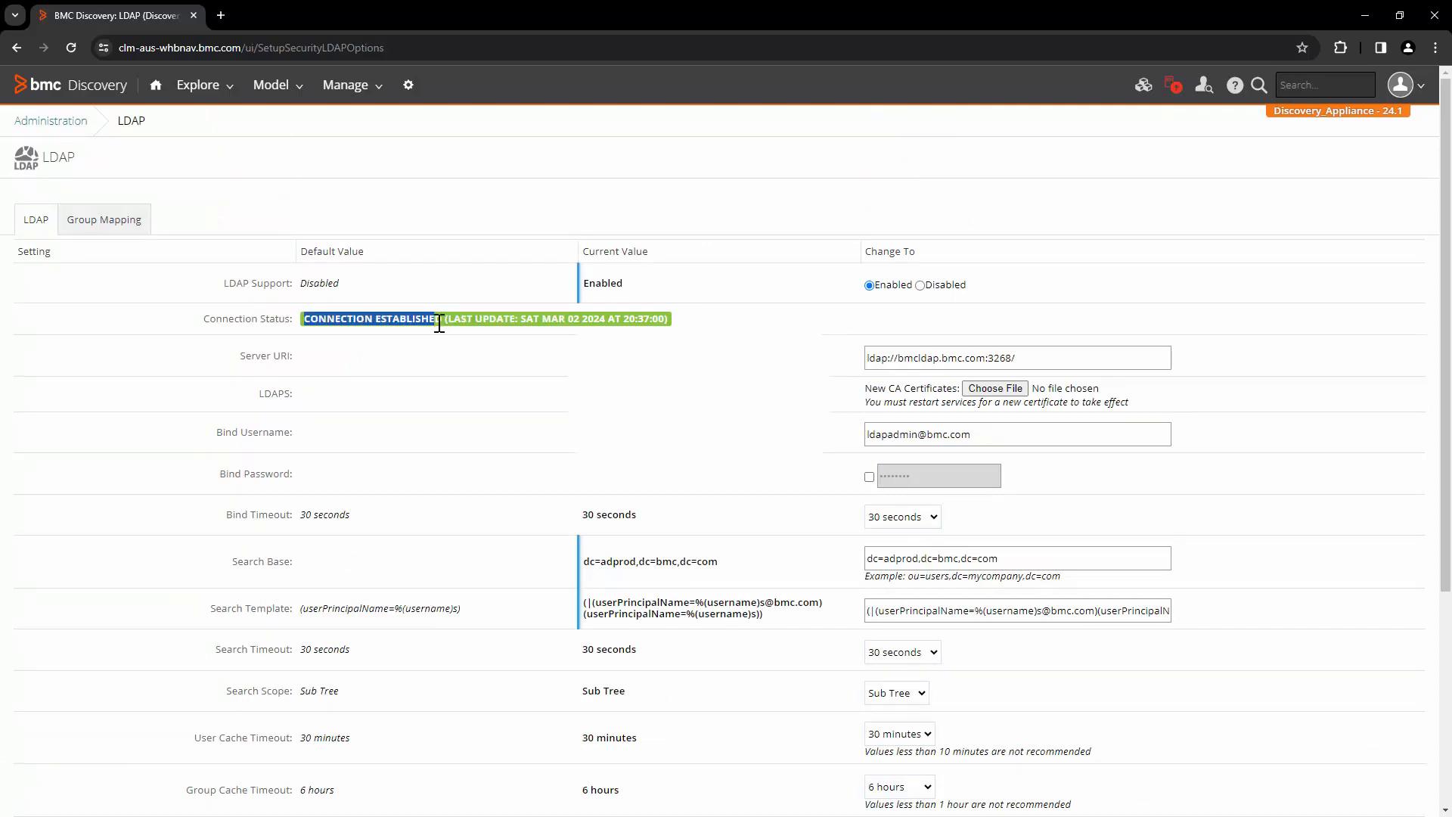
click(412, 321)
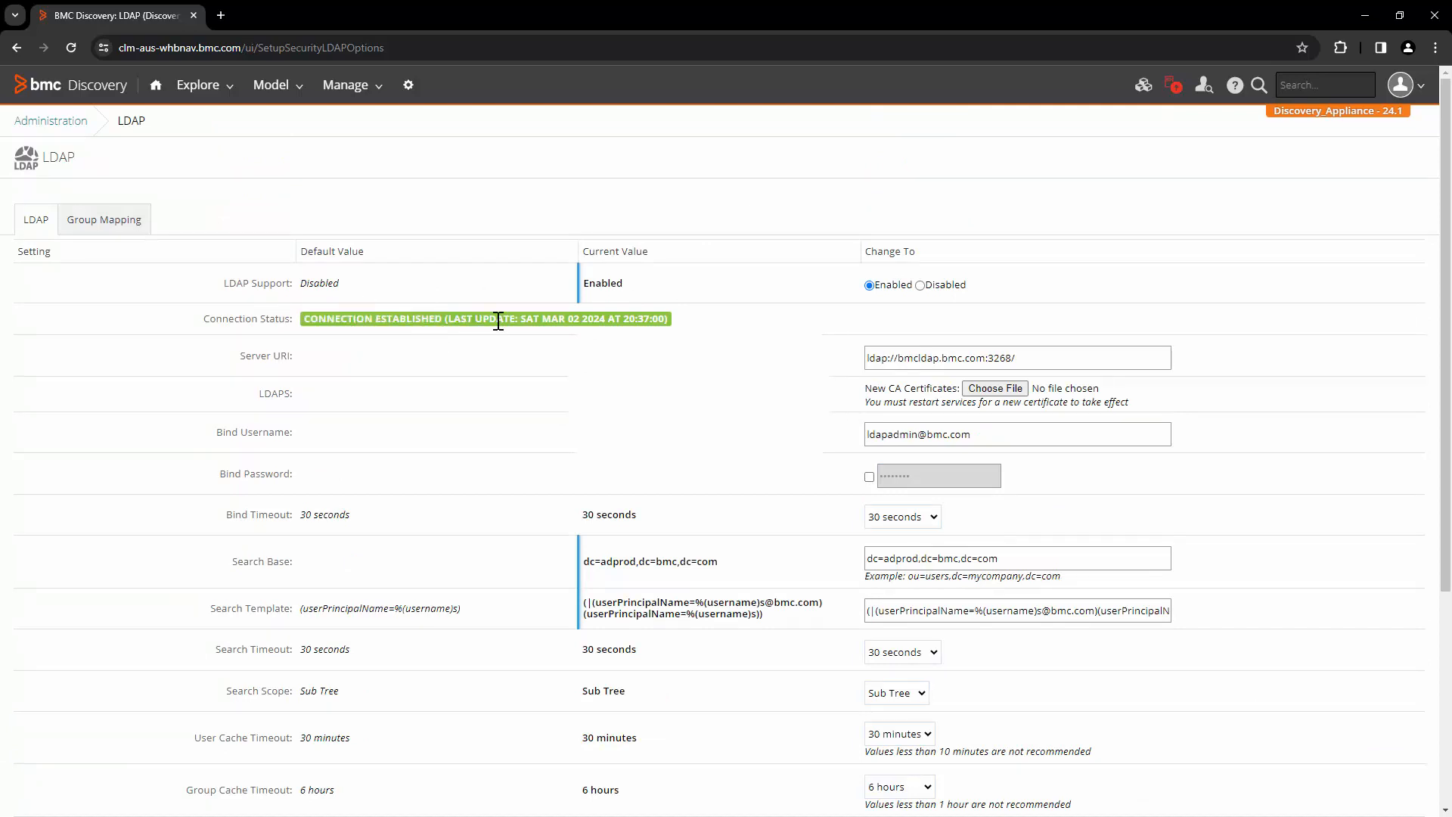
drag(446, 319, 603, 319)
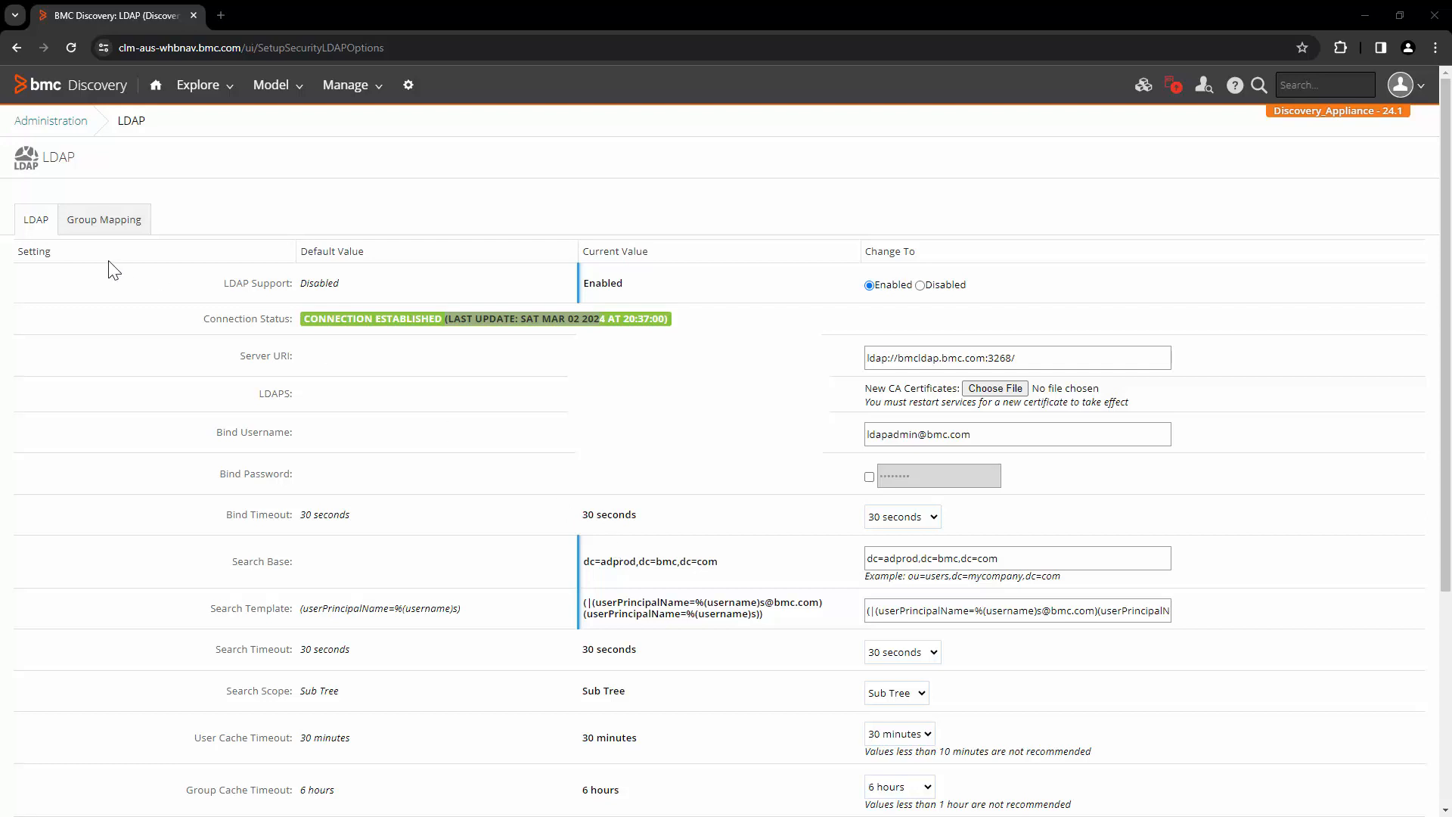
On the Group Mapping page, set mapping to Enabled and start a new group mapping
click(106, 225)
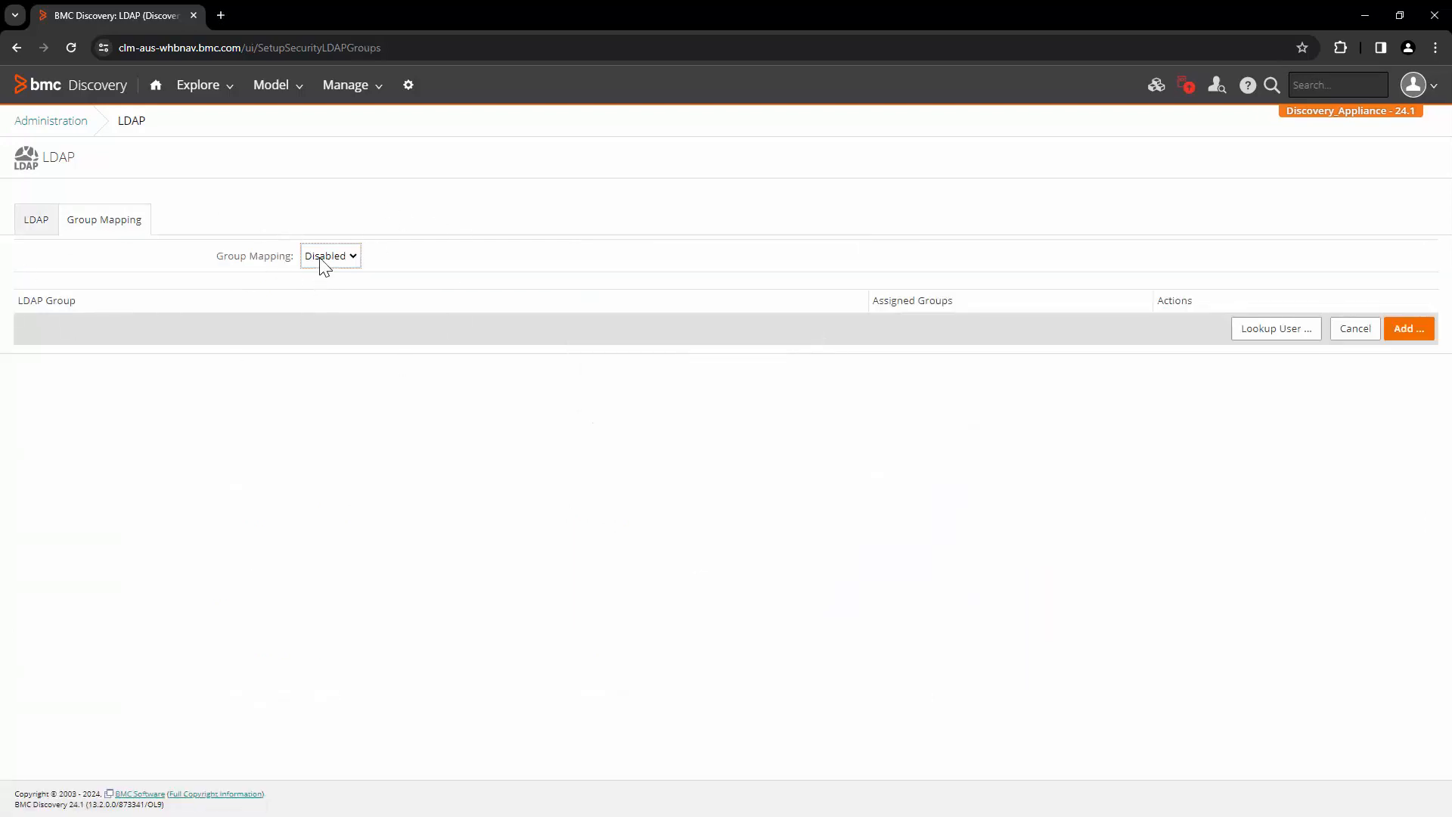
click(327, 278)
click(1421, 337)
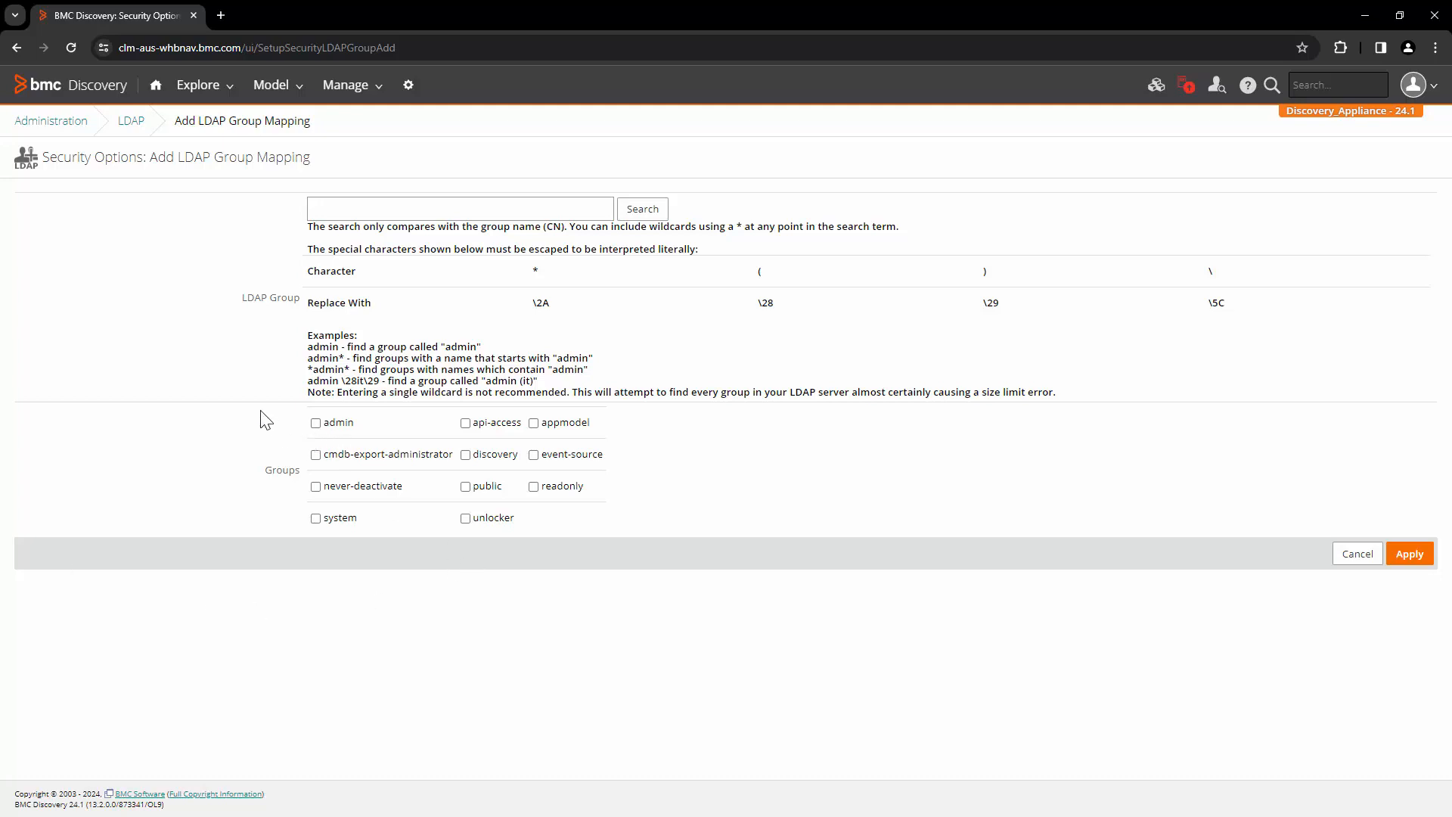
Search the cn=discovery-vt-discovery group DN, assign public and system groups, and apply
drag(262, 415, 639, 558)
click(605, 609)
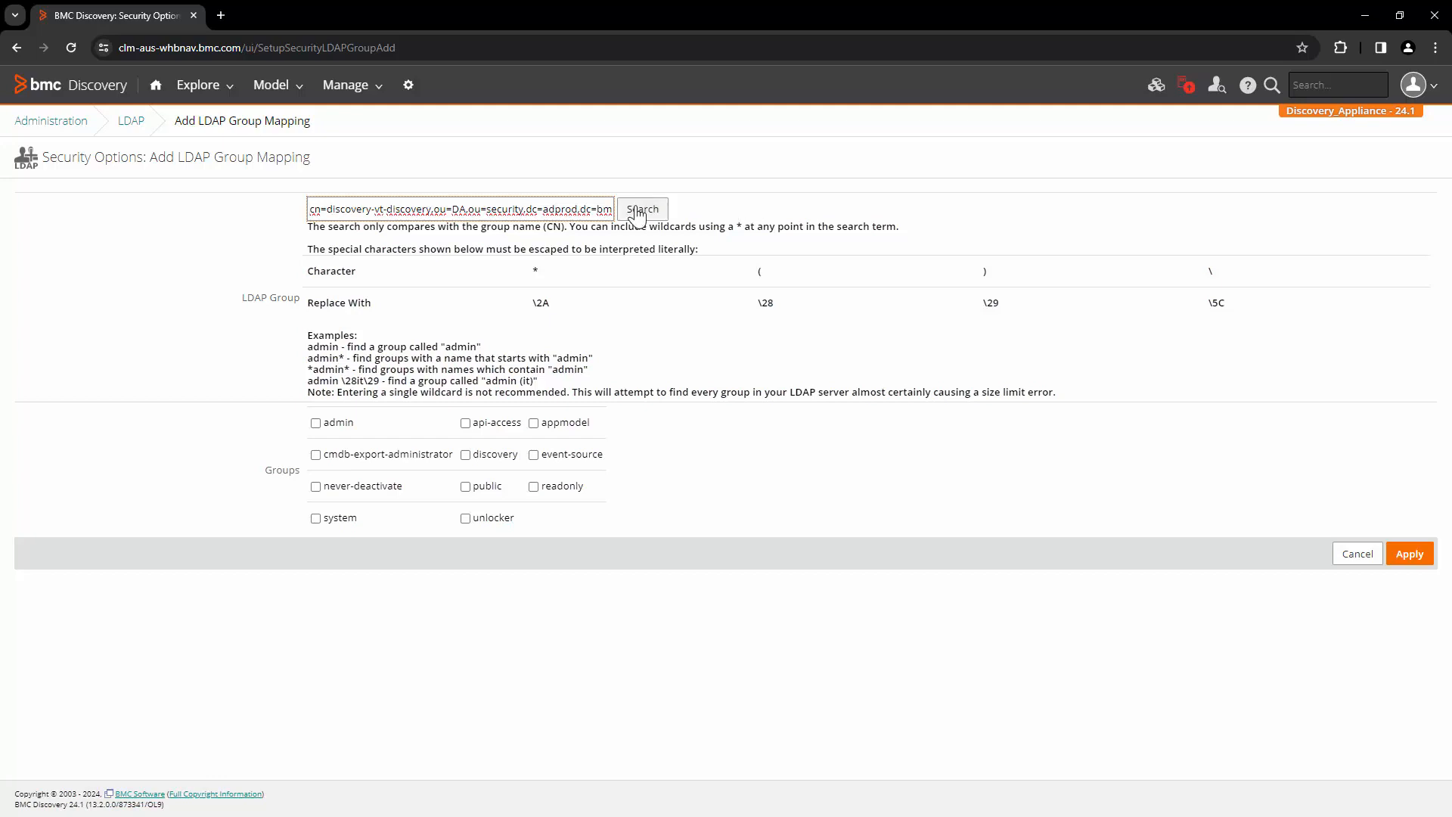
click(638, 213)
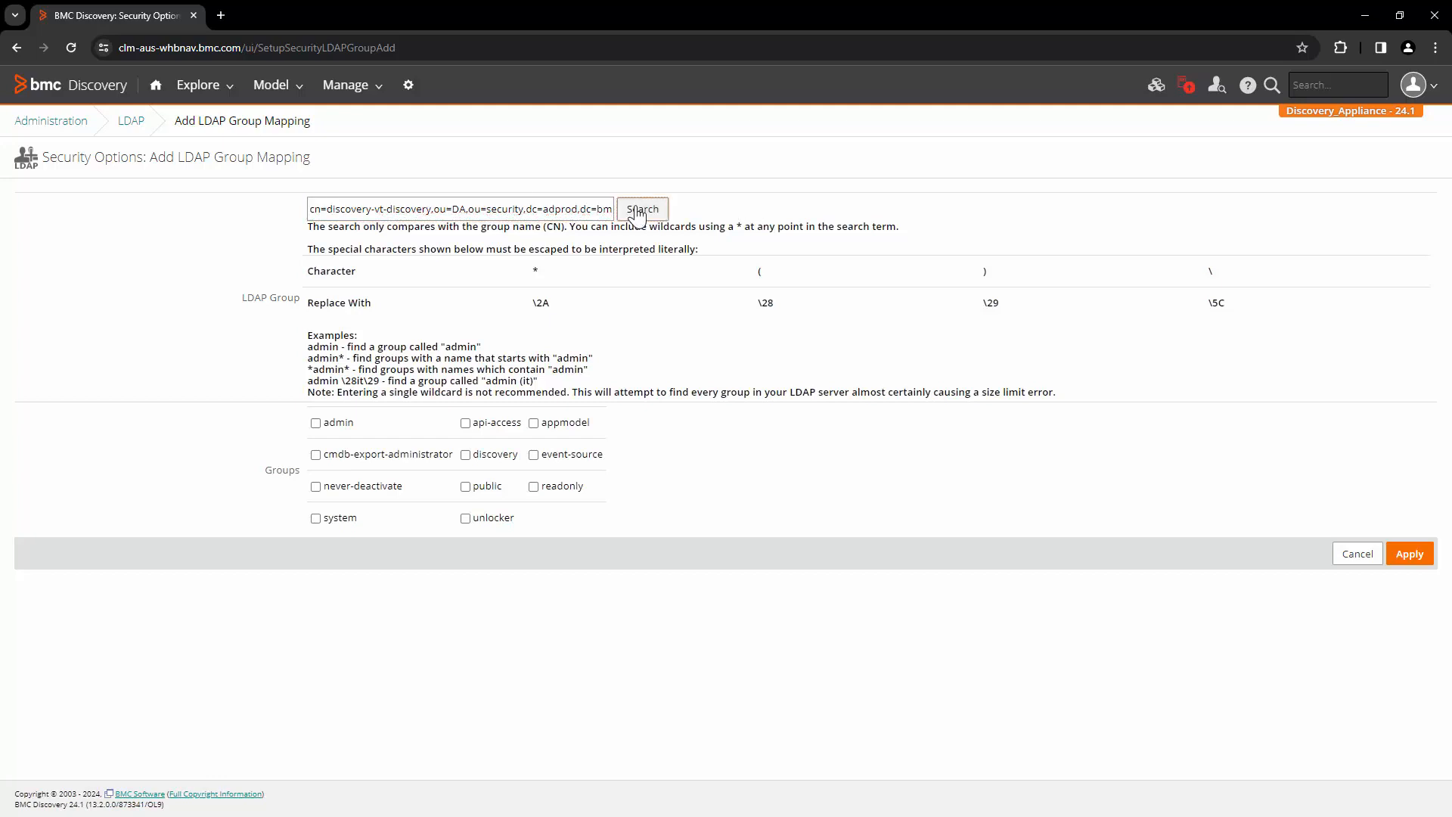
click(491, 490)
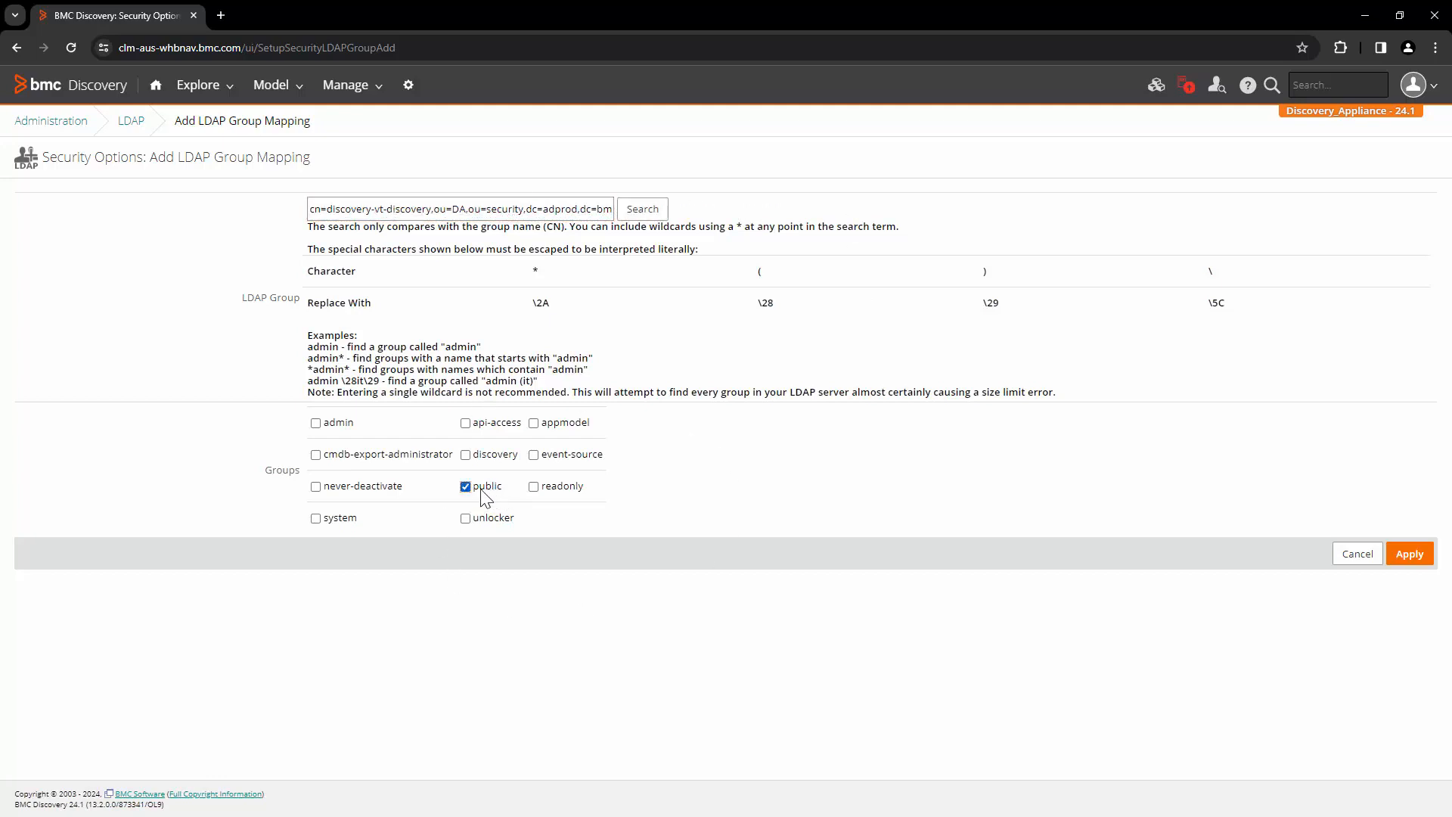
click(338, 521)
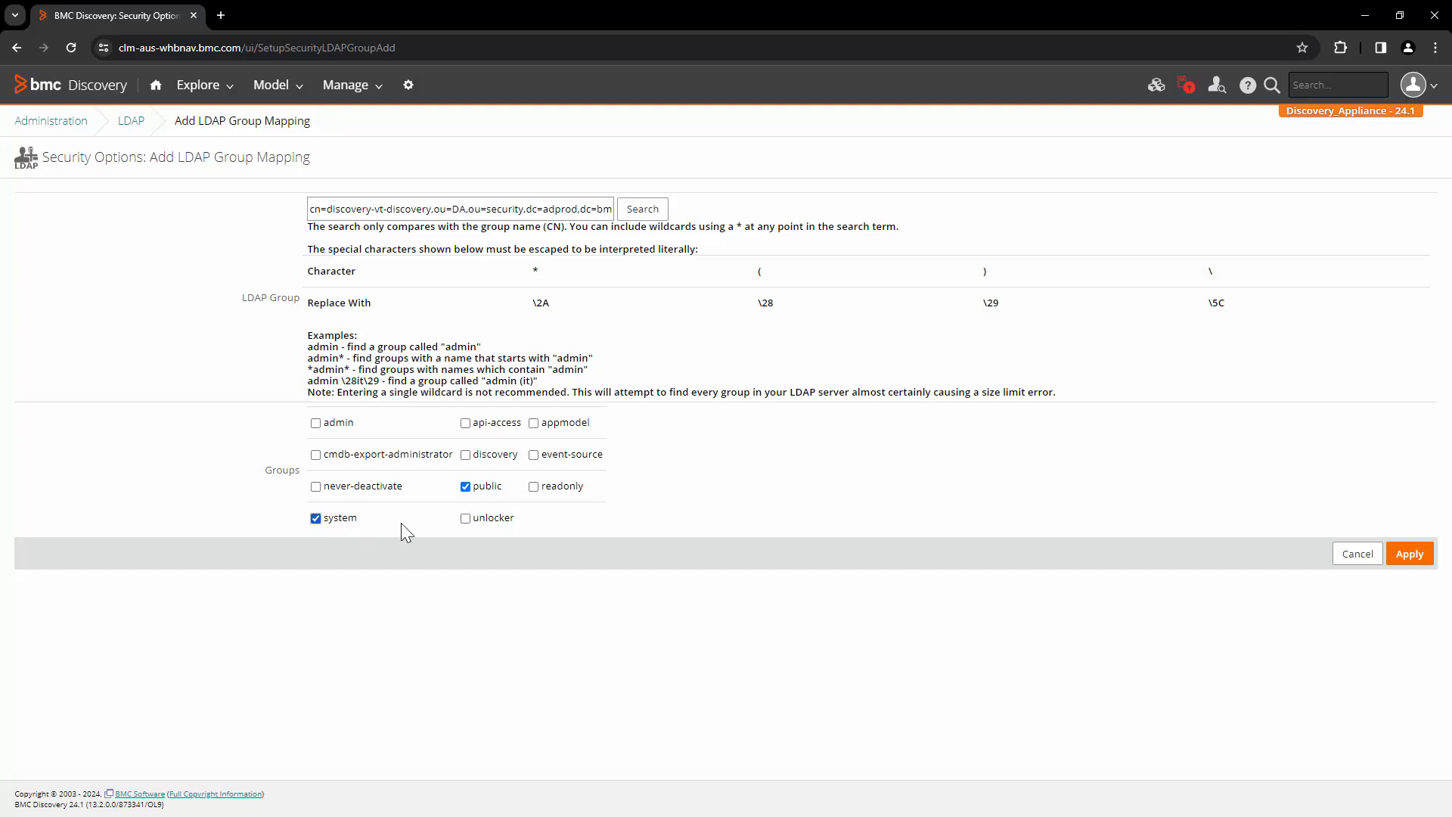
click(1412, 556)
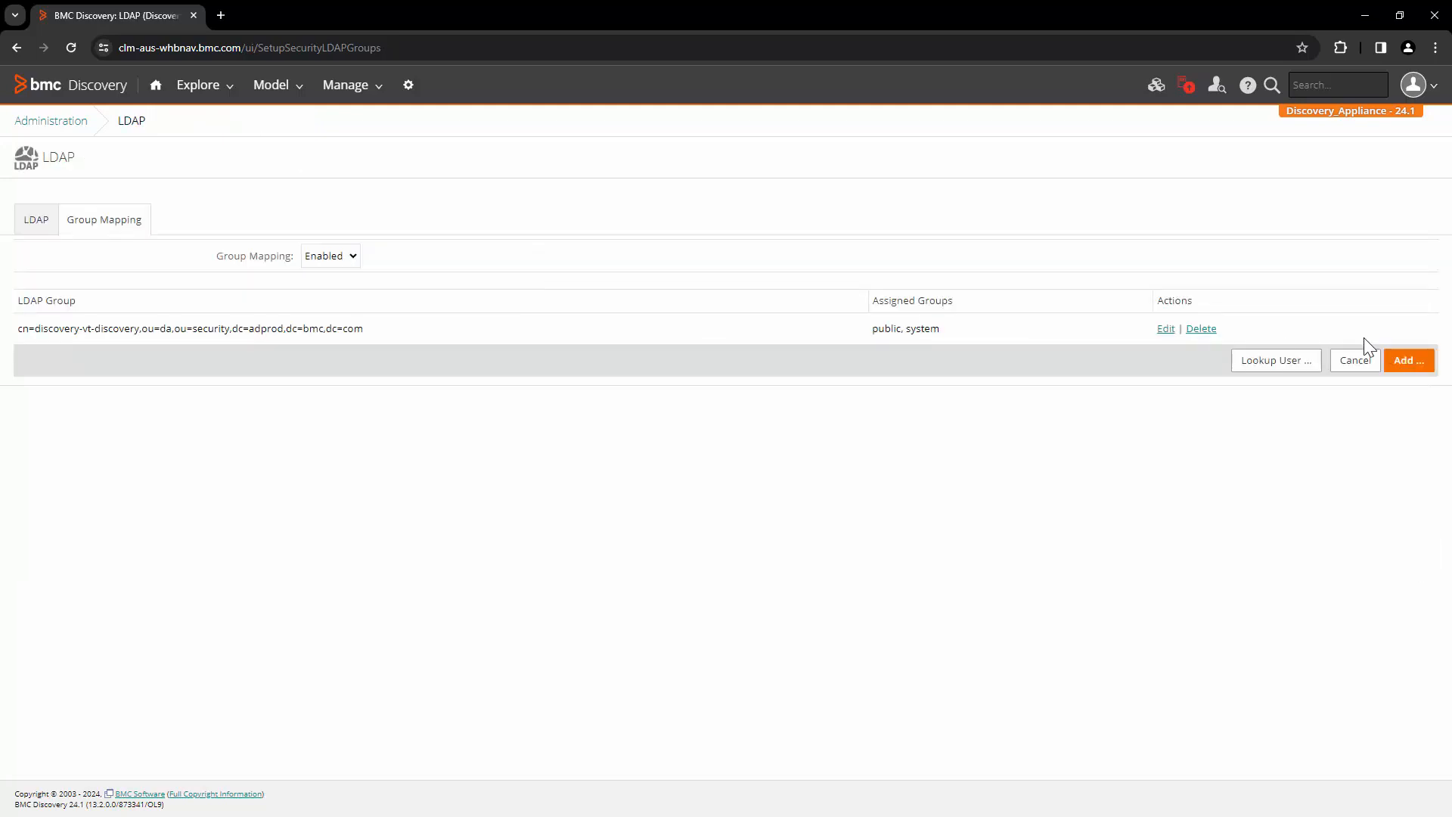
Reopen a mapping form, try readonly, system and public, then return to the list without saving
click(1411, 362)
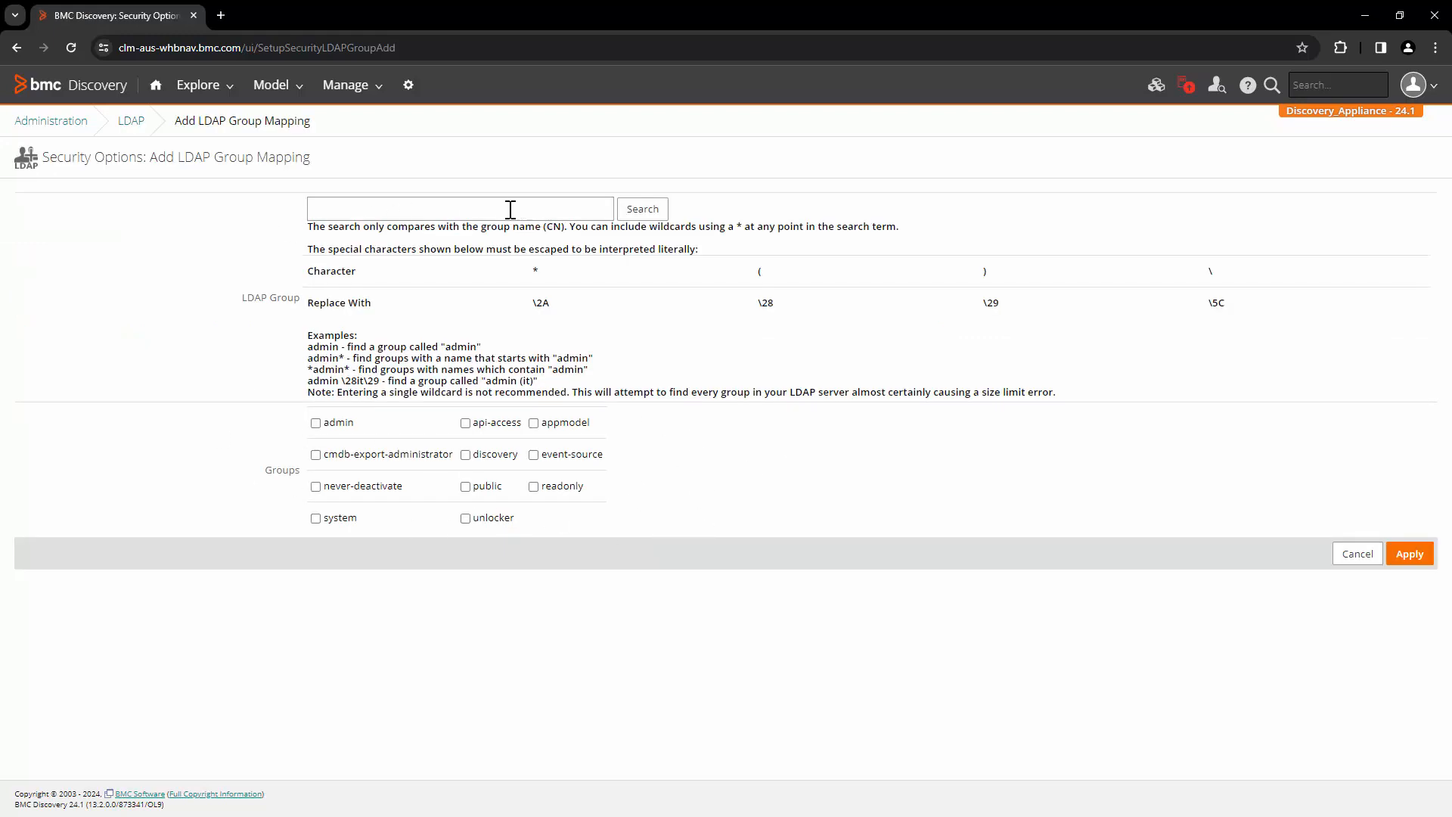
click(565, 491)
click(575, 496)
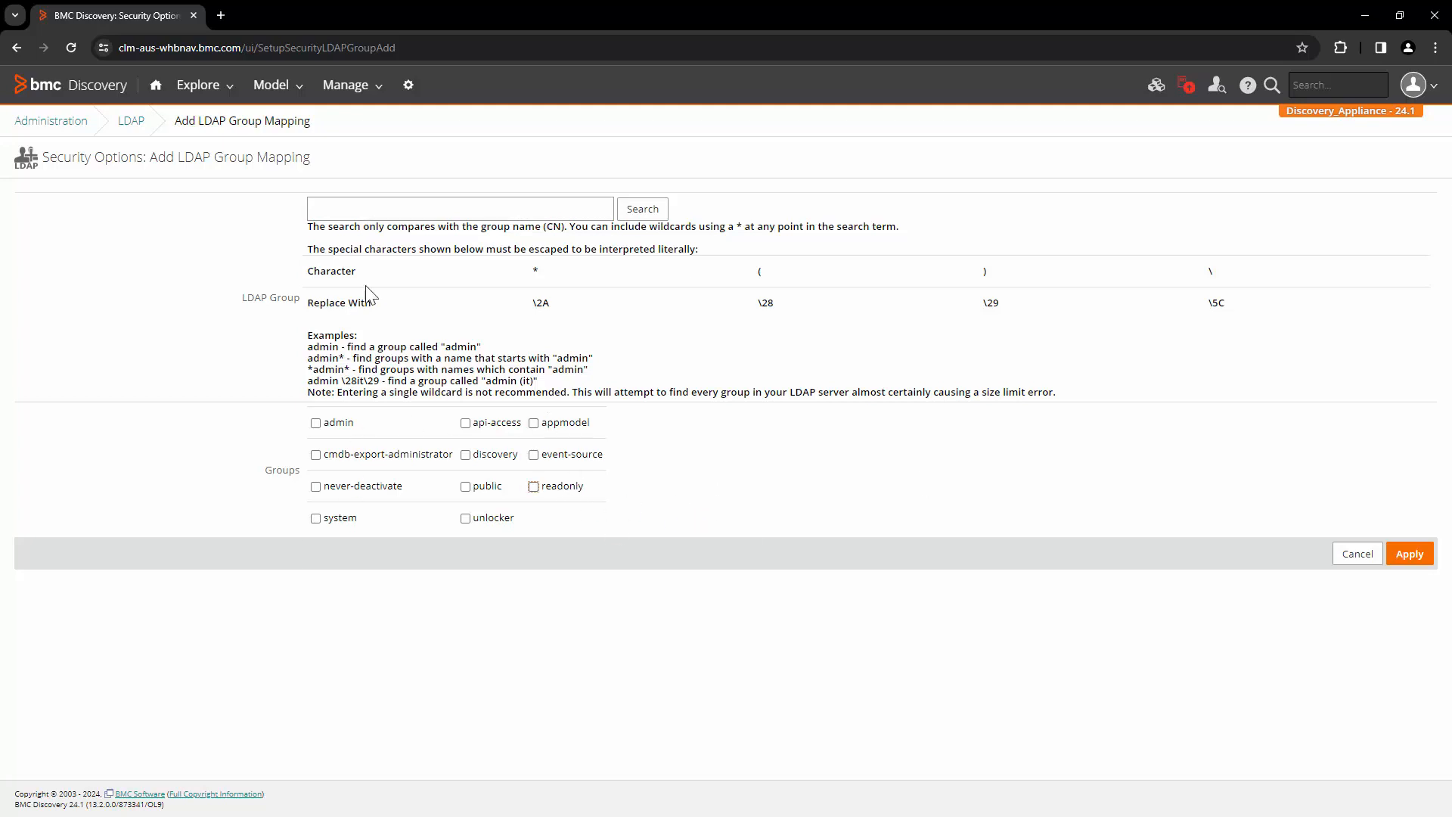
click(348, 519)
click(492, 486)
click(133, 122)
drag(64, 330, 501, 342)
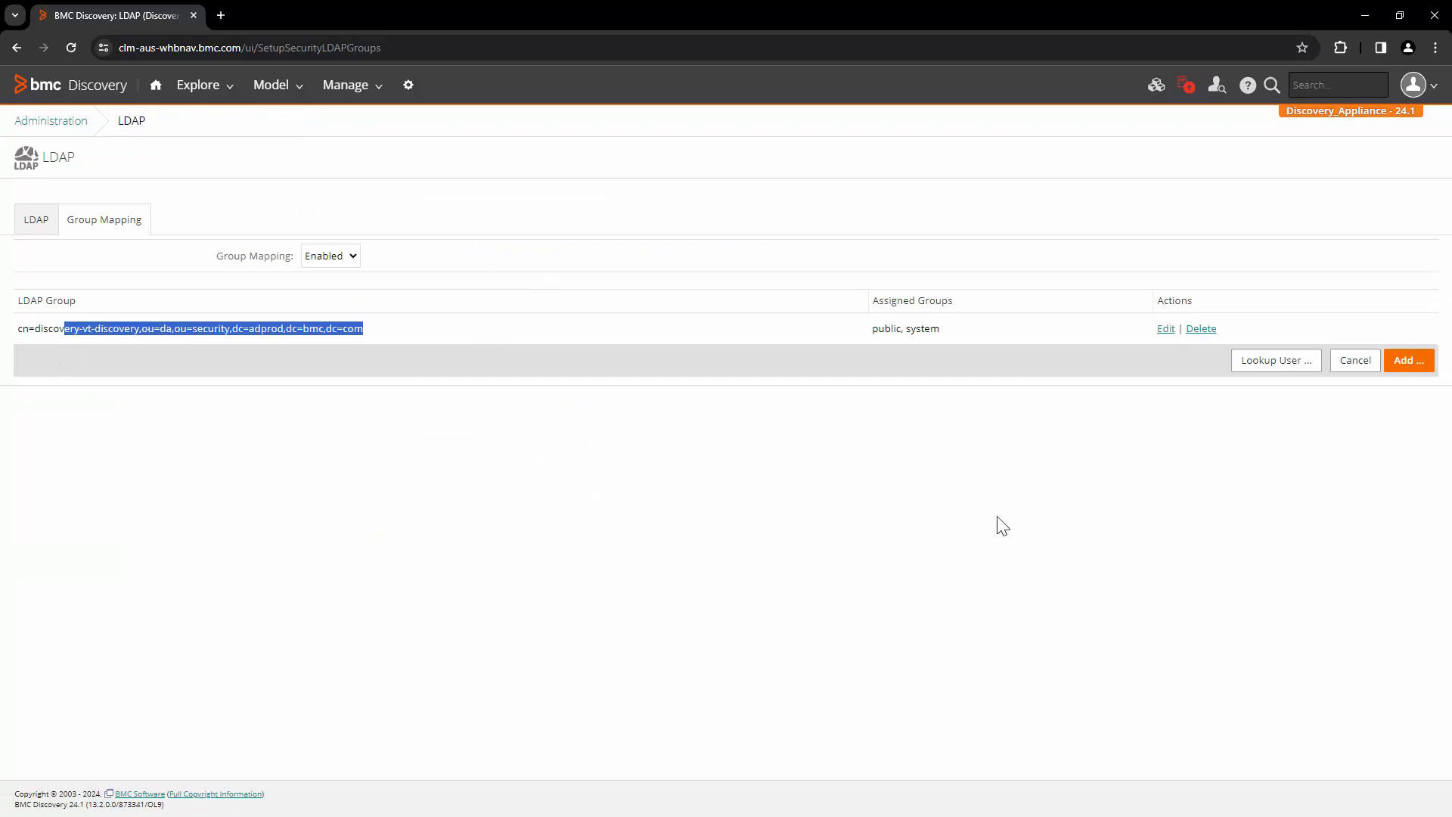
click(997, 515)
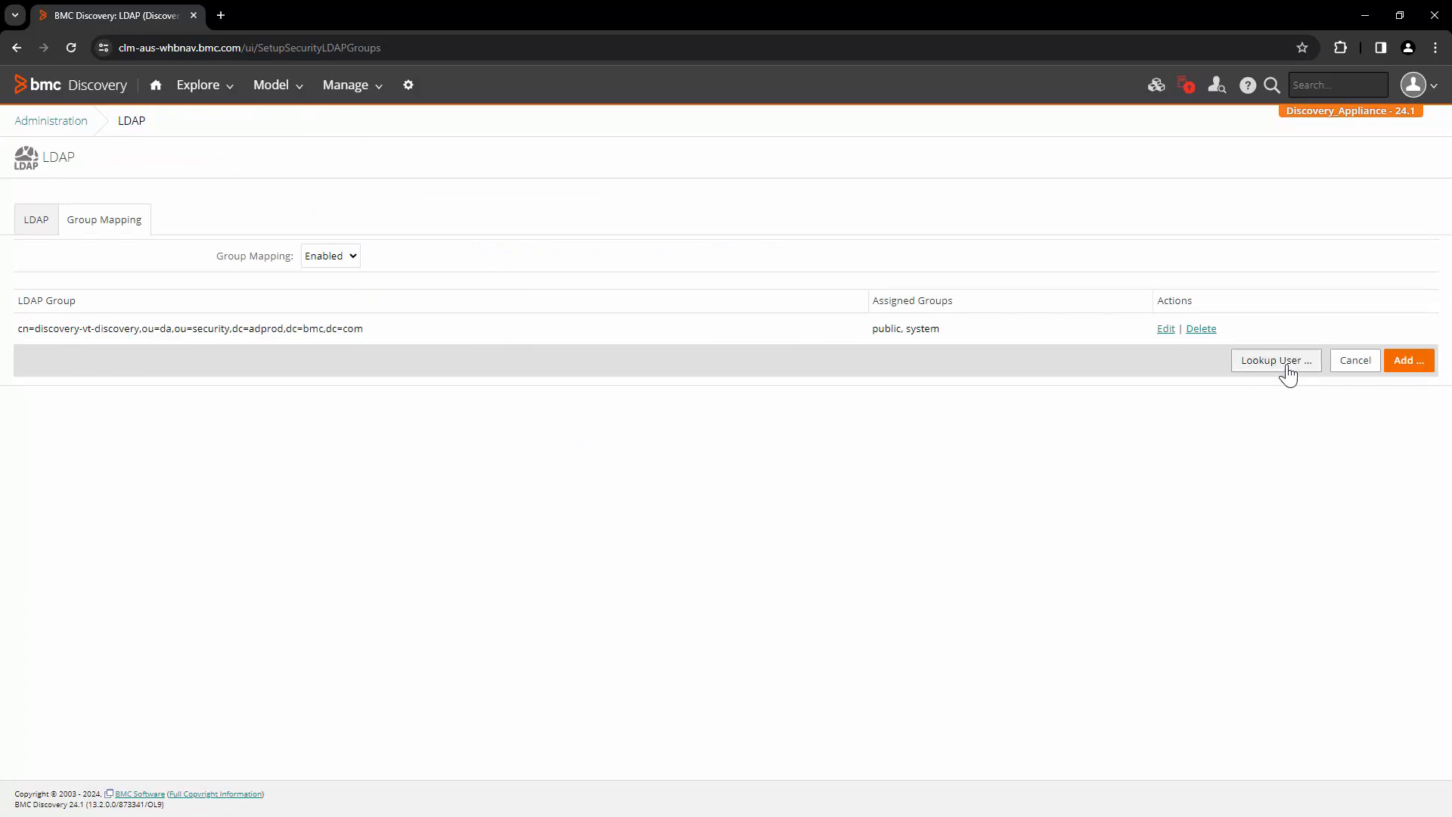
Try looking up the user's login name with Lookup User, then return to LDAP settings
click(1277, 362)
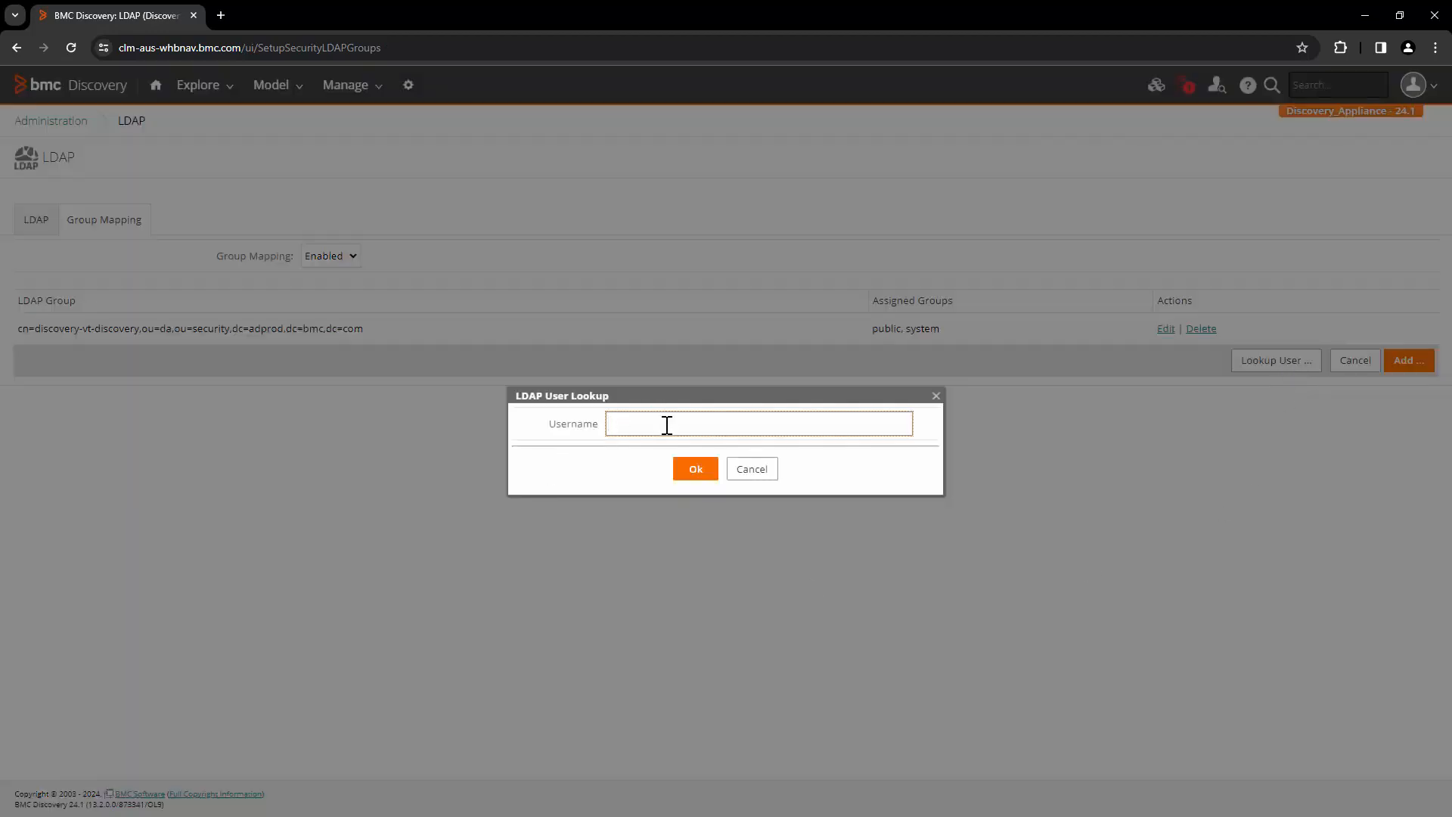
key(ctrl+v)
drag(736, 421, 470, 429)
click(765, 480)
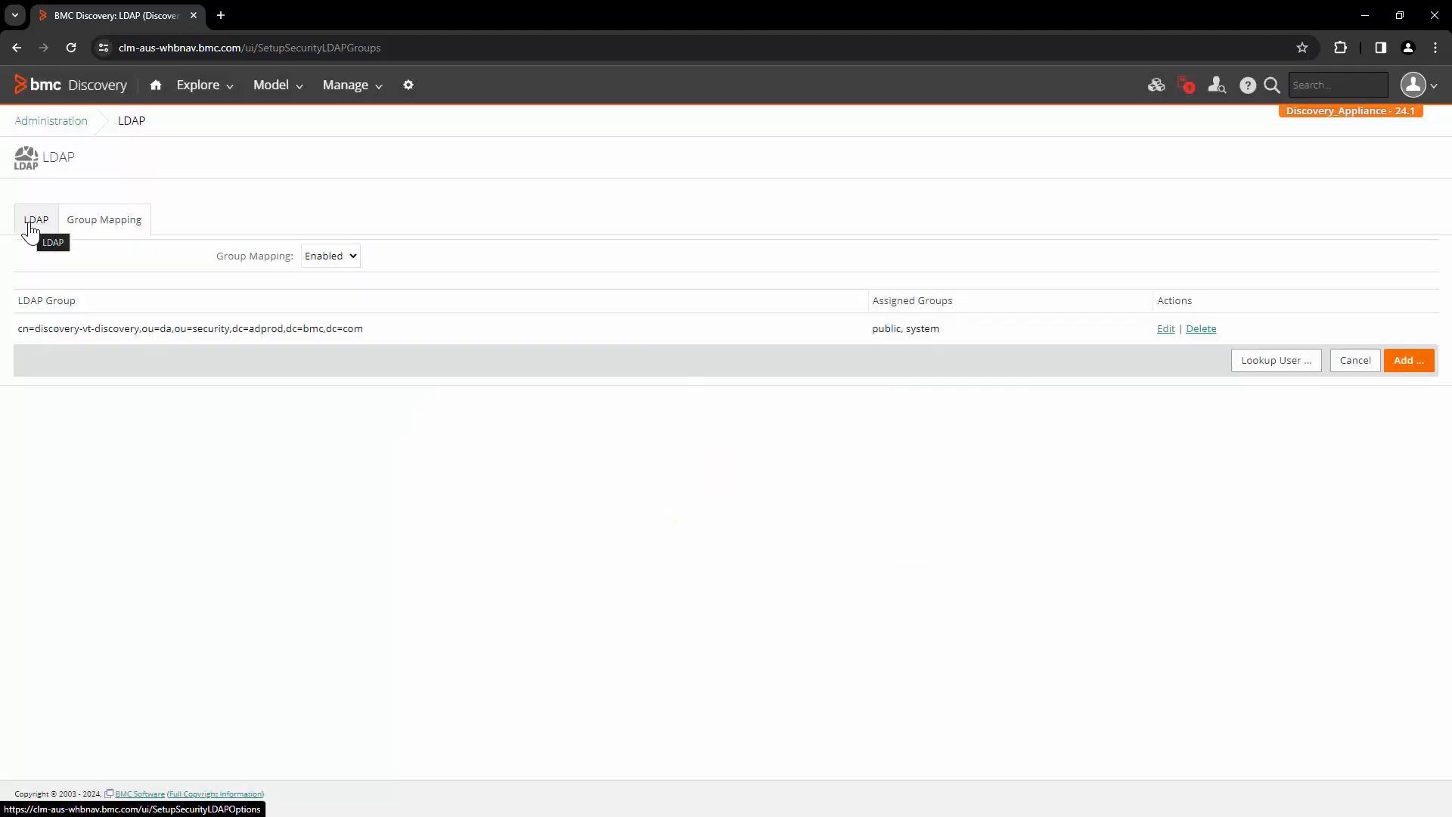
click(30, 227)
Run Test Authentication with the user's e-mail and password and confirm the Success result
click(1051, 723)
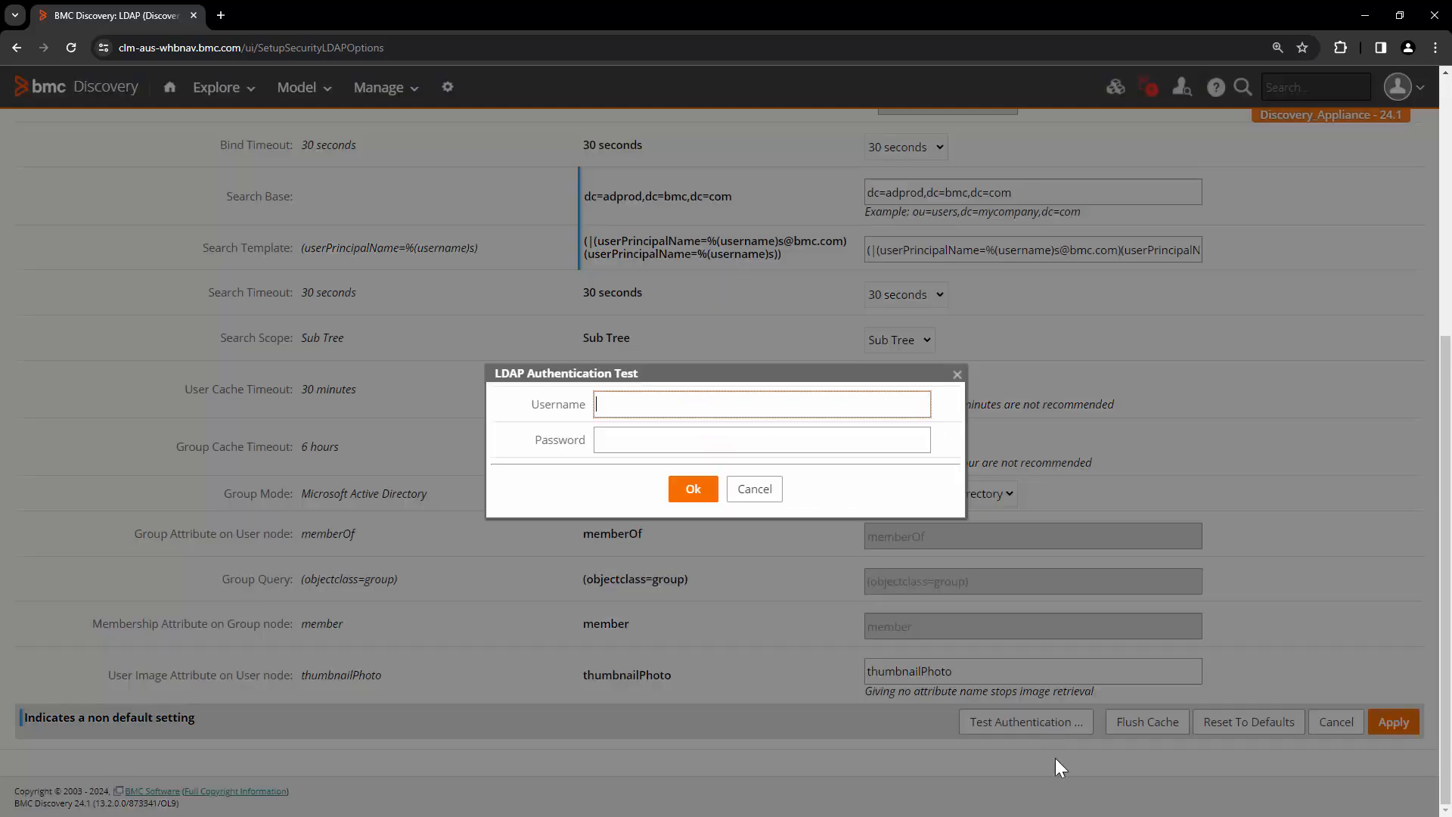
click(661, 432)
text(•••••••)
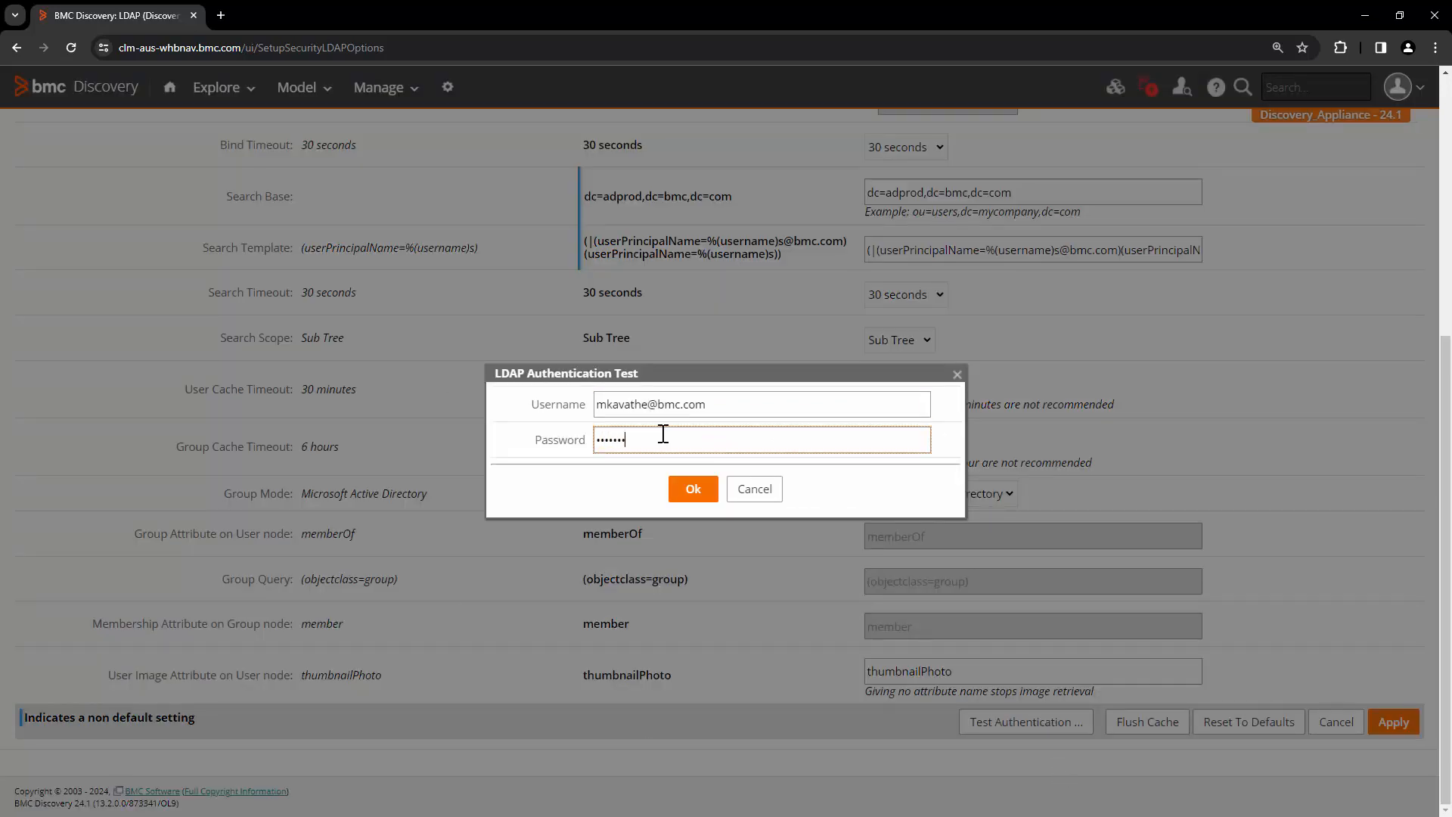
click(693, 489)
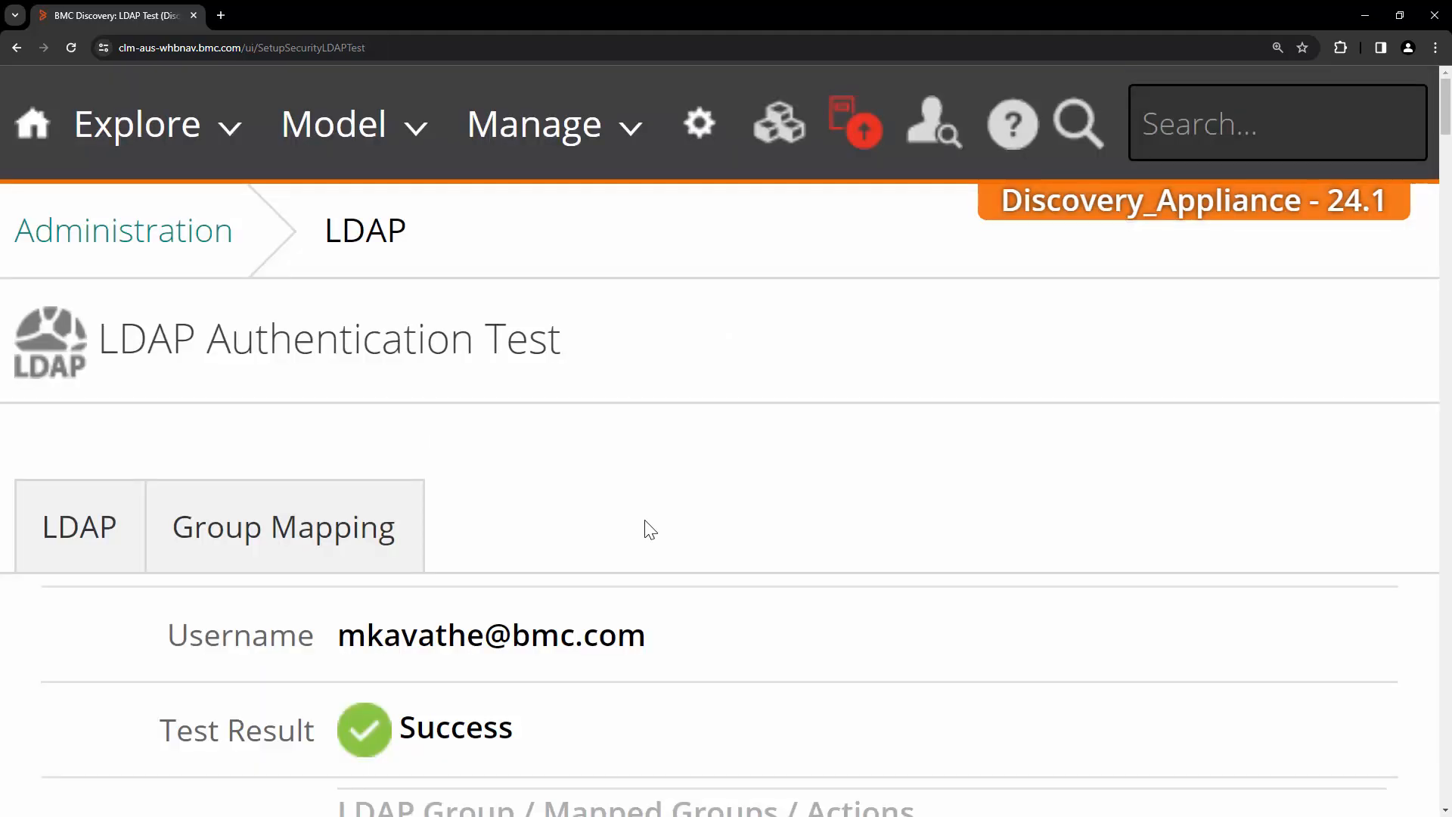
drag(176, 722, 642, 741)
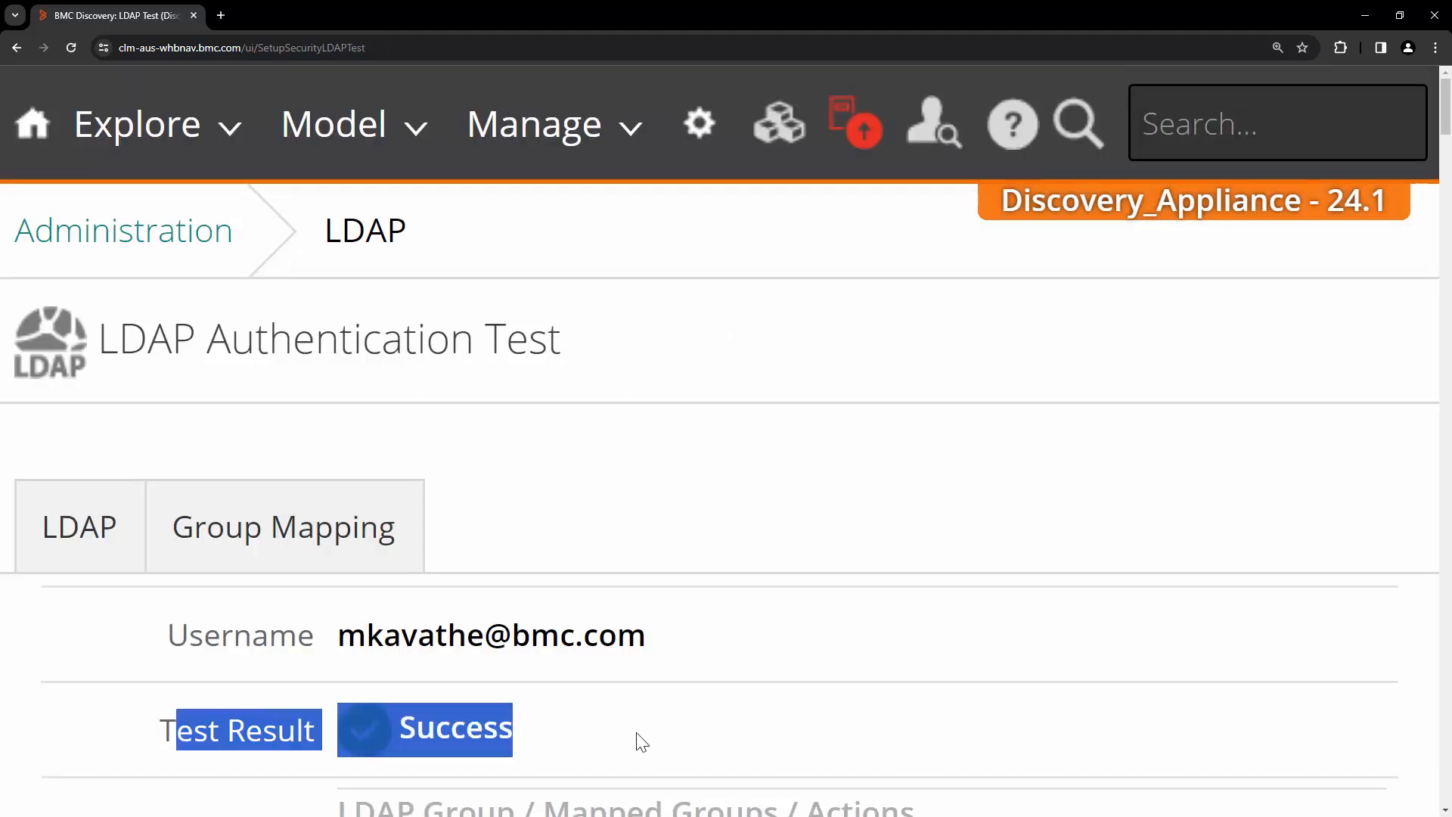
click(681, 528)
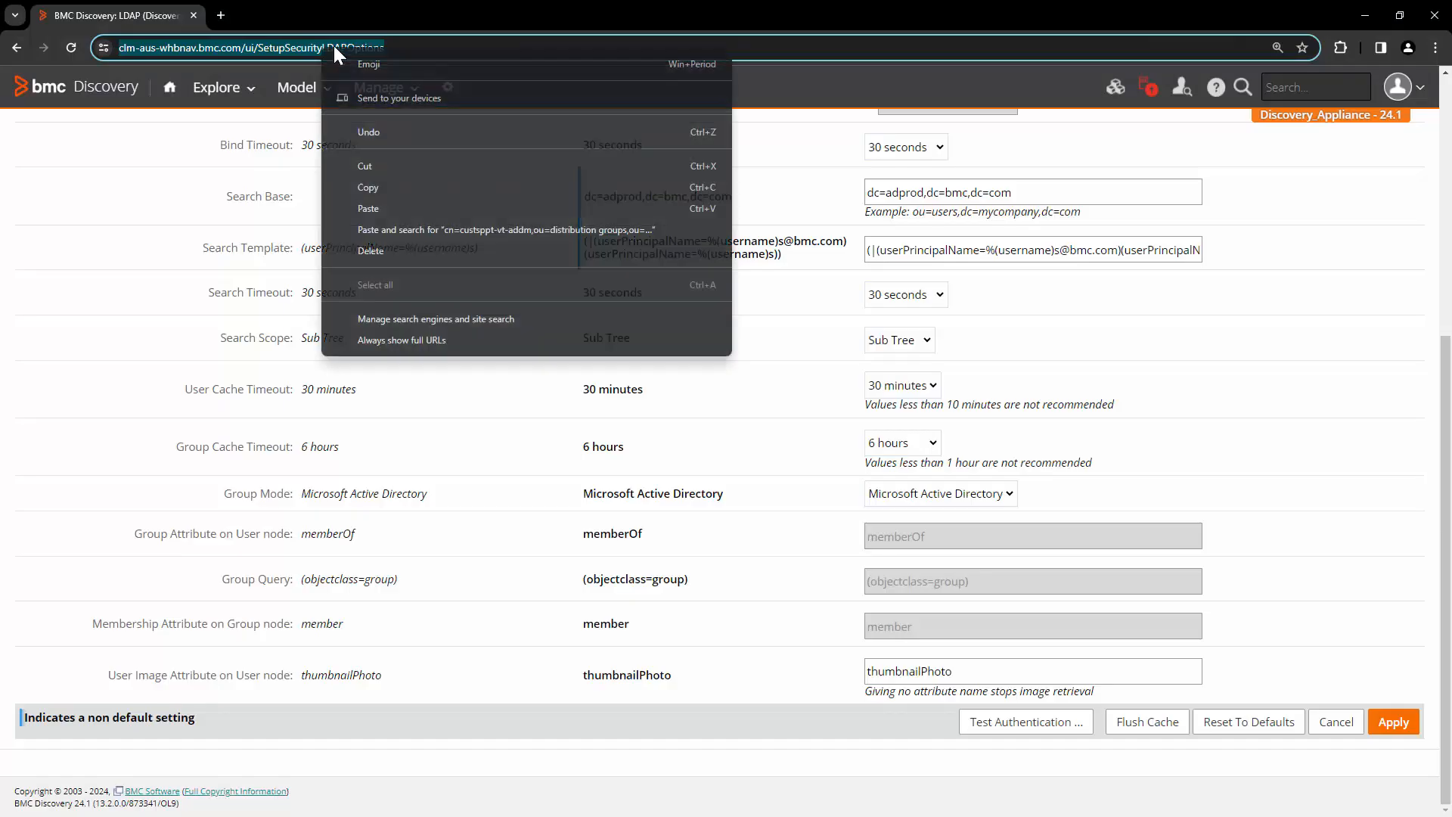
In the private browser window, log in as the LDAP user and view the dashboard
click(424, 187)
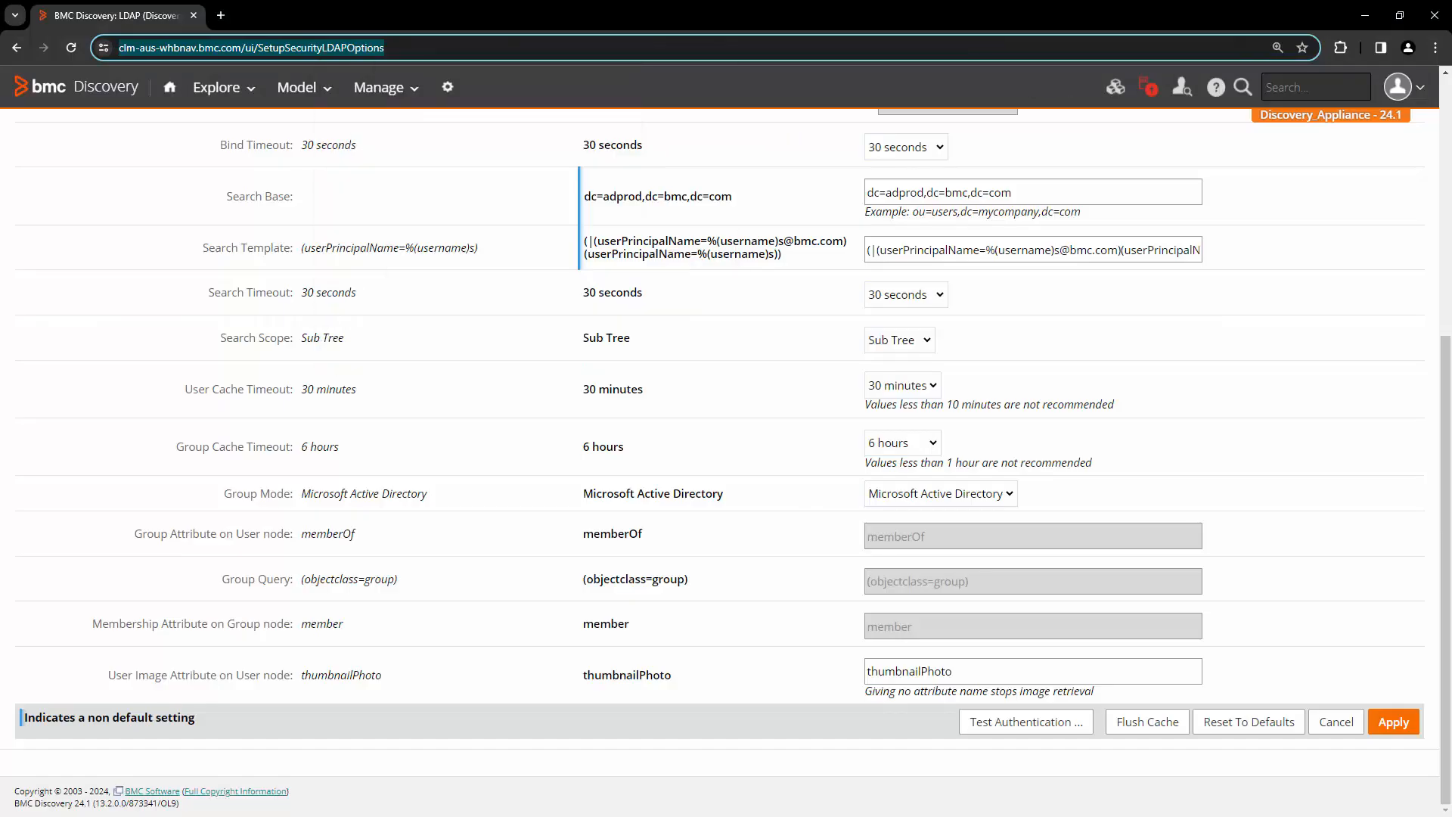
key(alt+Tab)
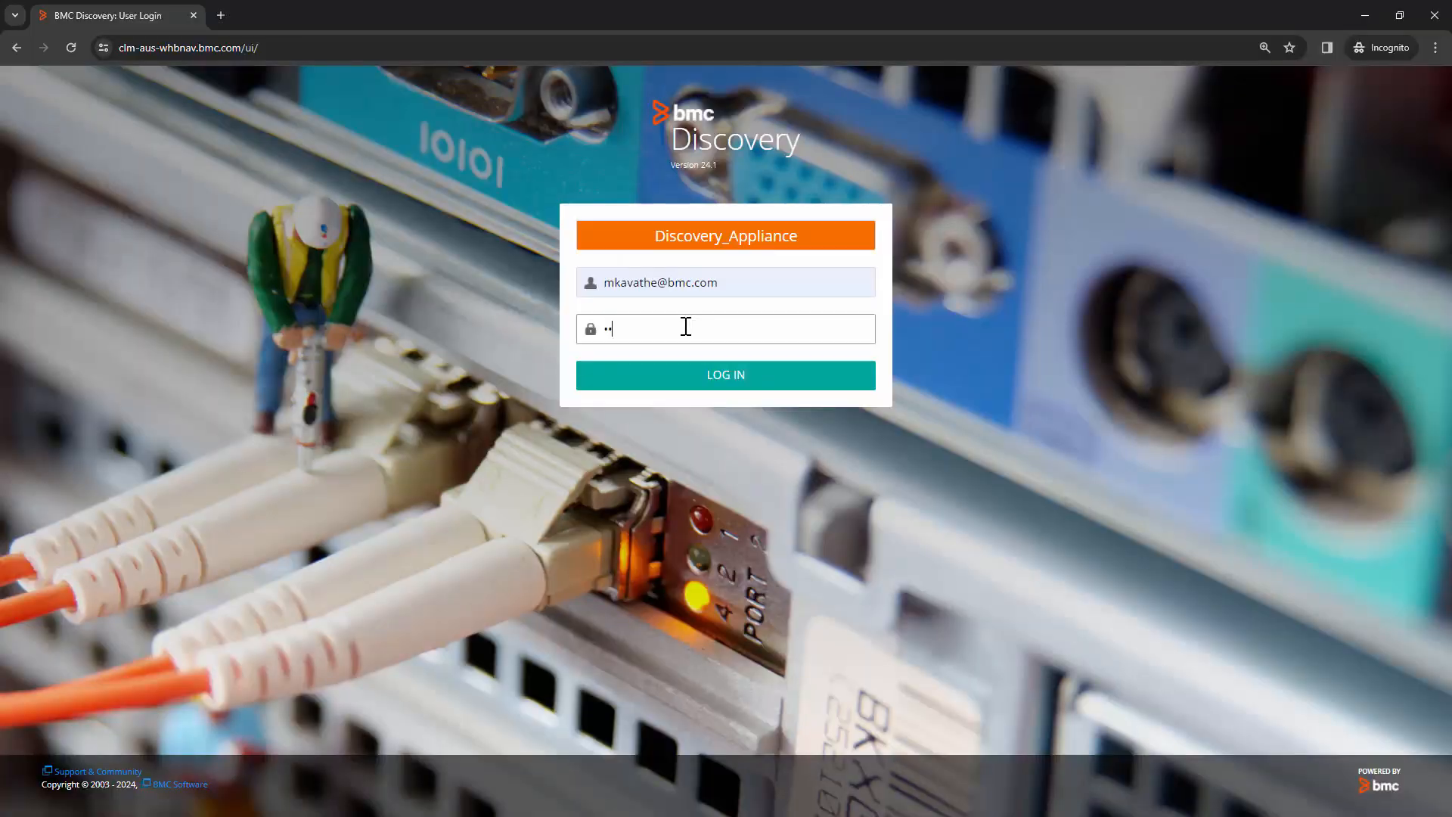
text(•••)
key(Return)
drag(257, 143, 50, 138)
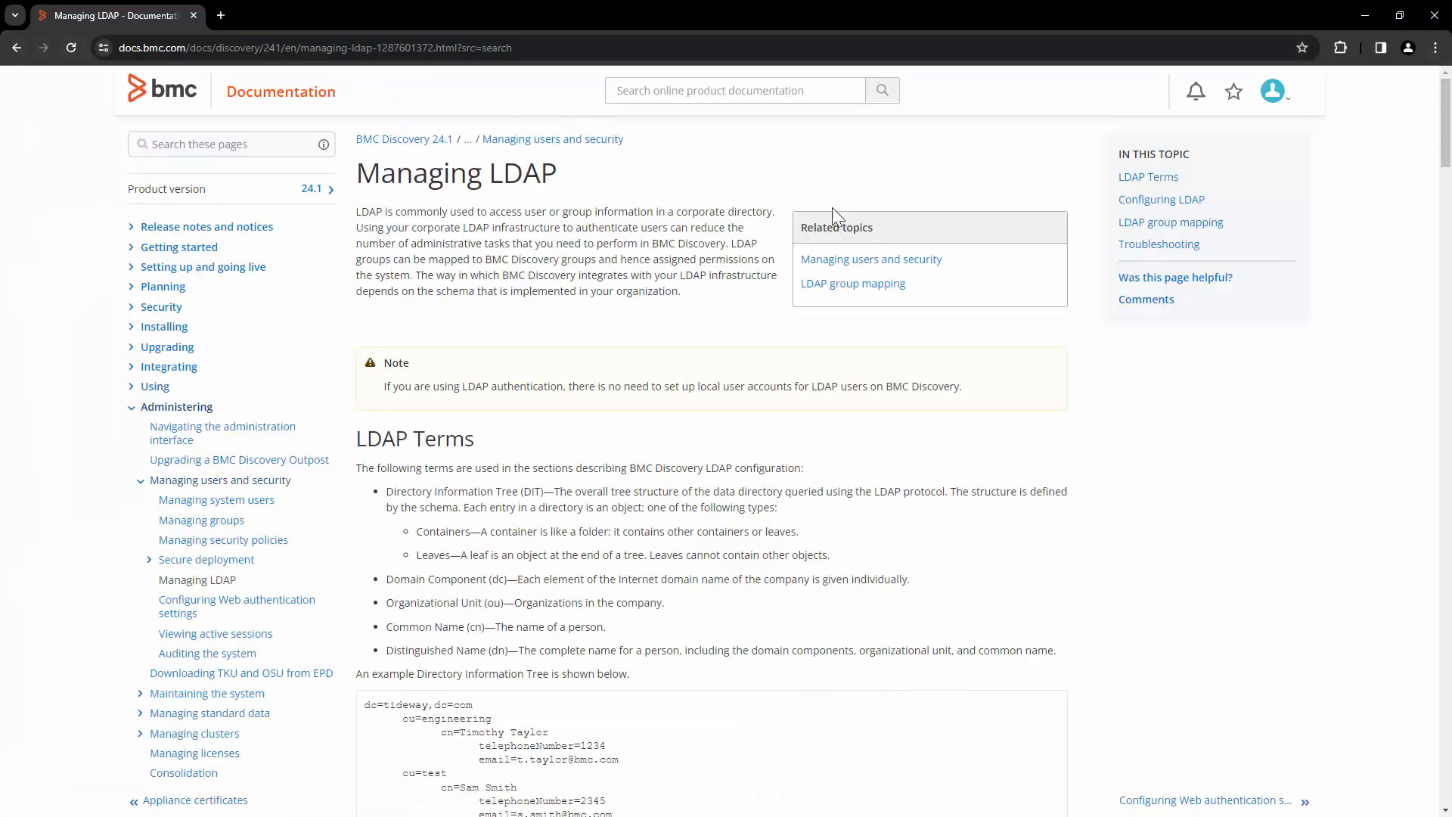
Scroll through the Configuring LDAP options table on the Managing LDAP documentation page
scroll(934, 463, down, 20)
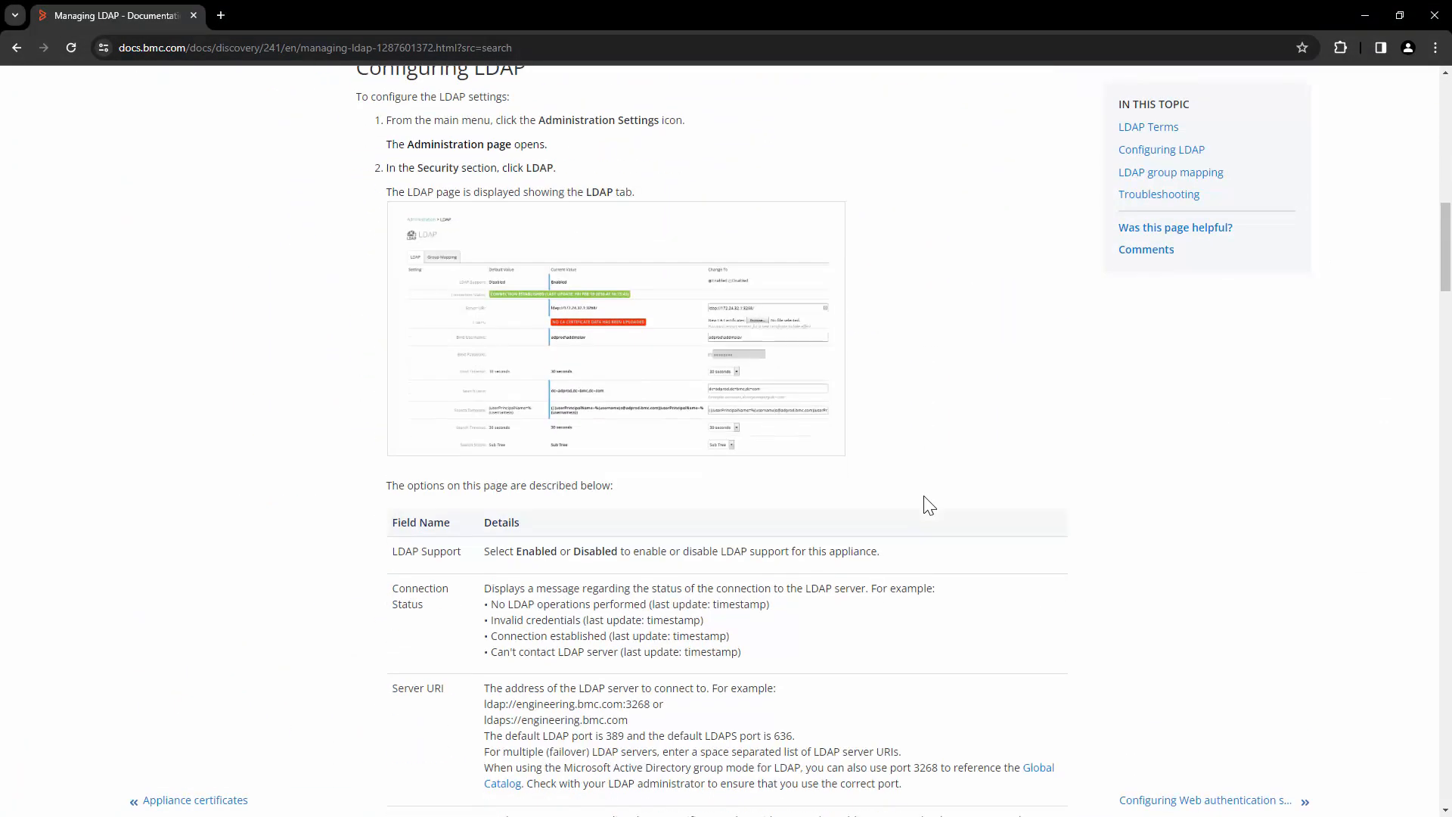
scroll(929, 506, down, 10)
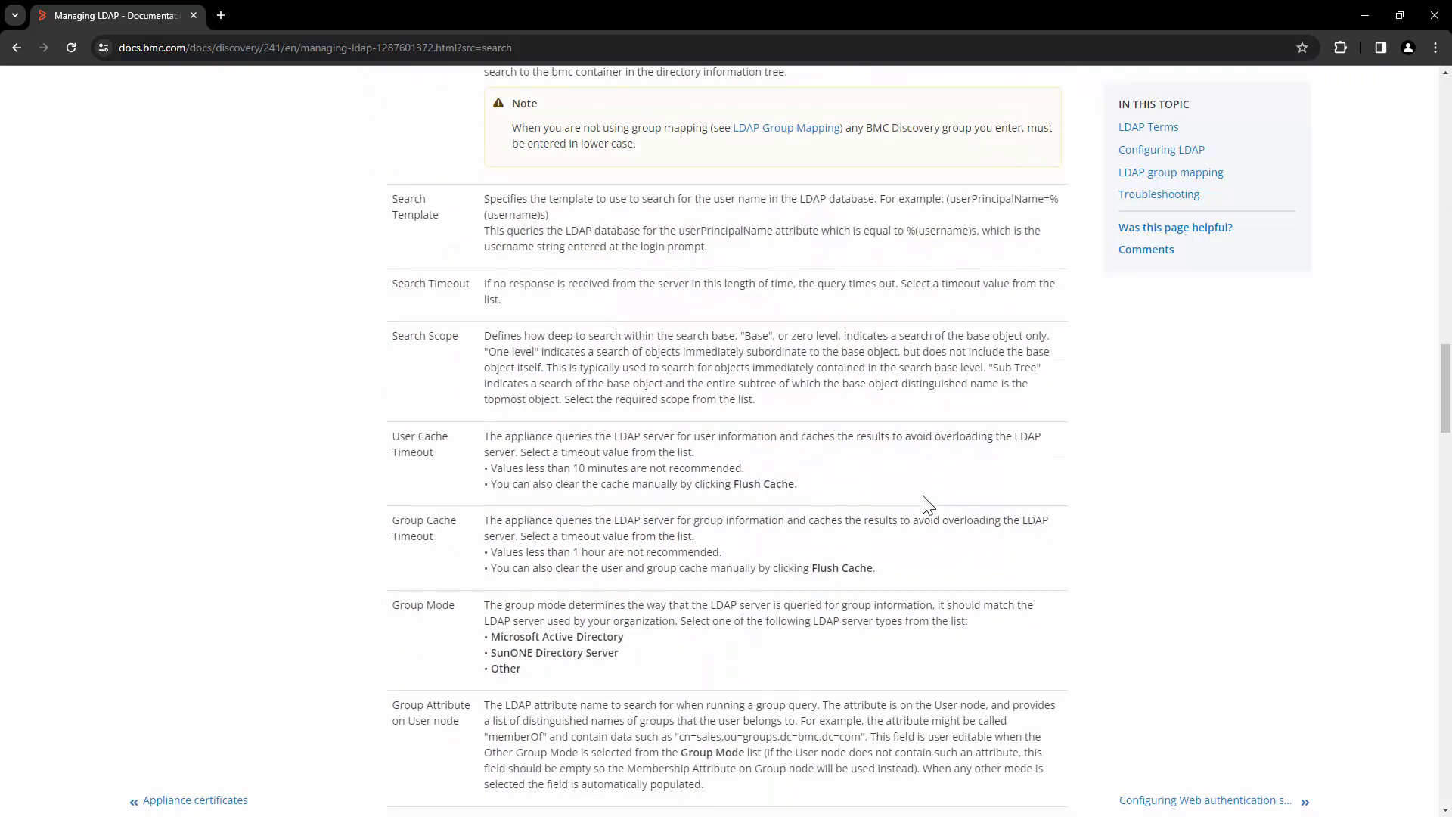
scroll(921, 496, down, 2)
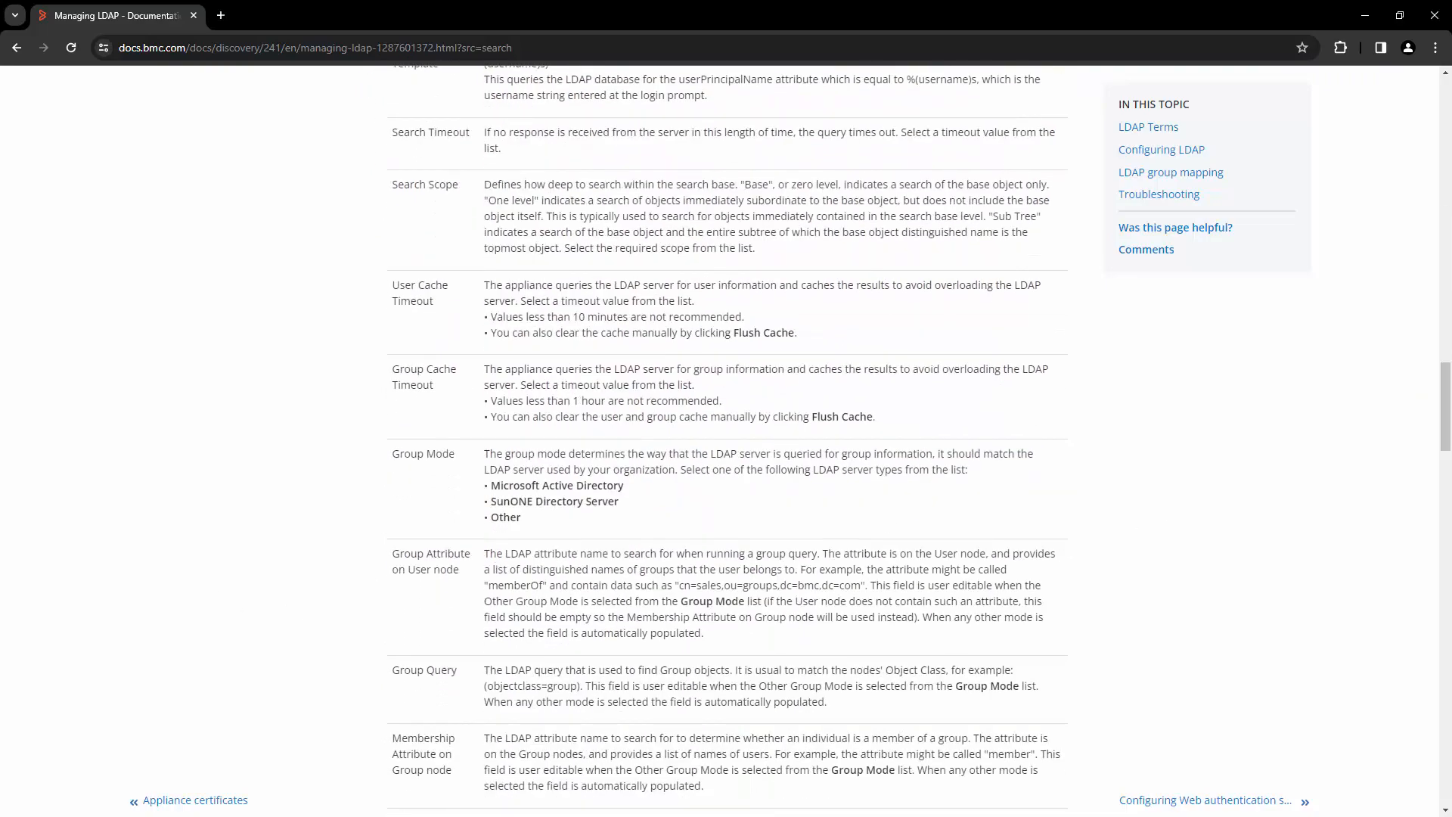